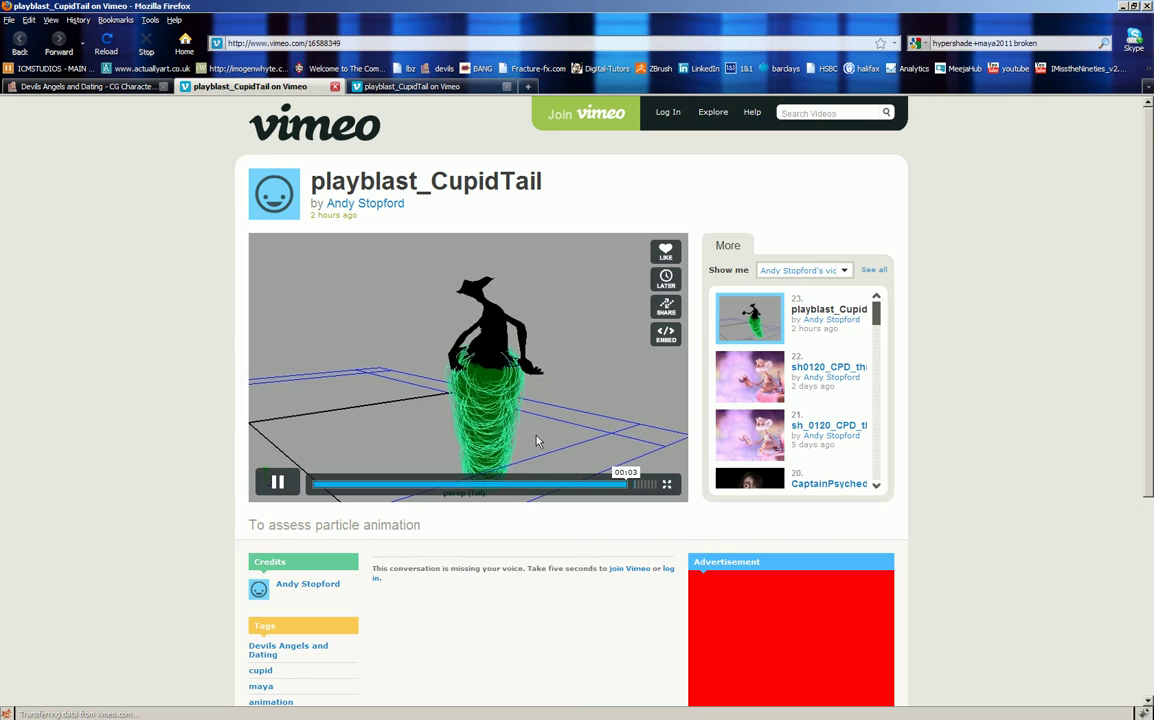
# Pause the tail playblast video in the browser and switch to Maya to view the Cupid rig
pyautogui.click(277, 482)
pyautogui.moveTo(327, 711)
pyautogui.click(380, 711)
pyautogui.keyDown('alt'); pyautogui.moveTo(322, 434); pyautogui.dragTo(368, 323); pyautogui.keyUp('alt')
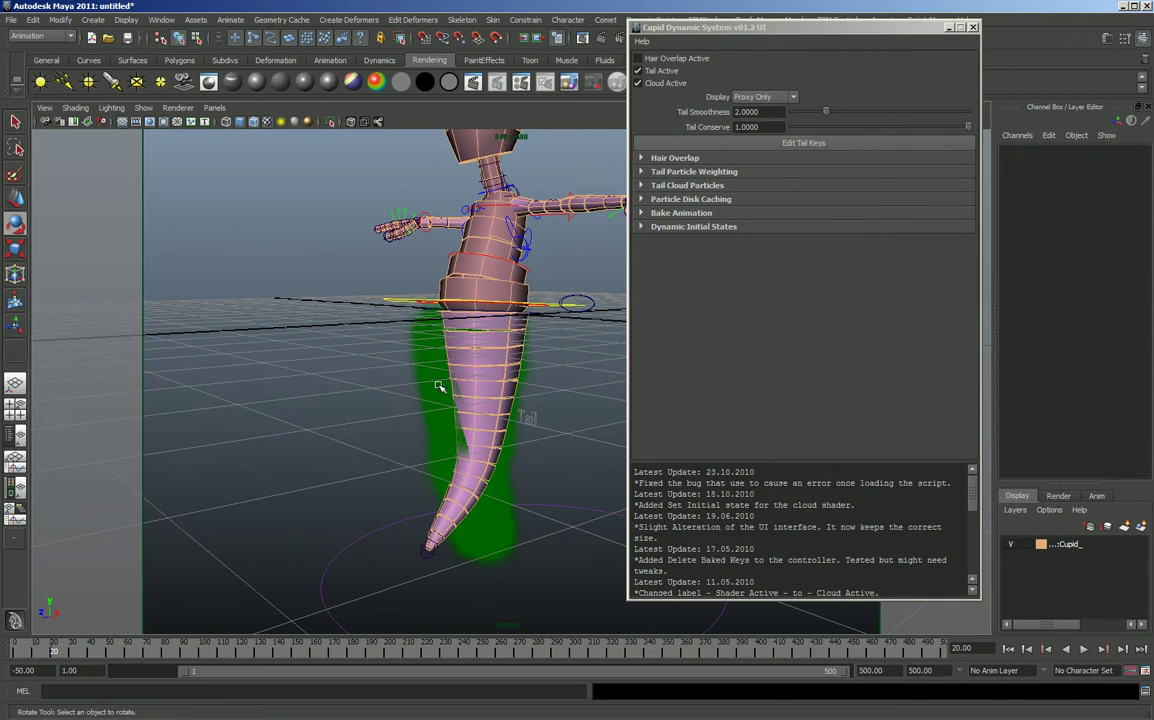
# Select the Cupid tail cloud particles and play the animation through to frame 28 to examine how they follow the tail
pyautogui.click(410, 357)
pyautogui.click(1070, 650)
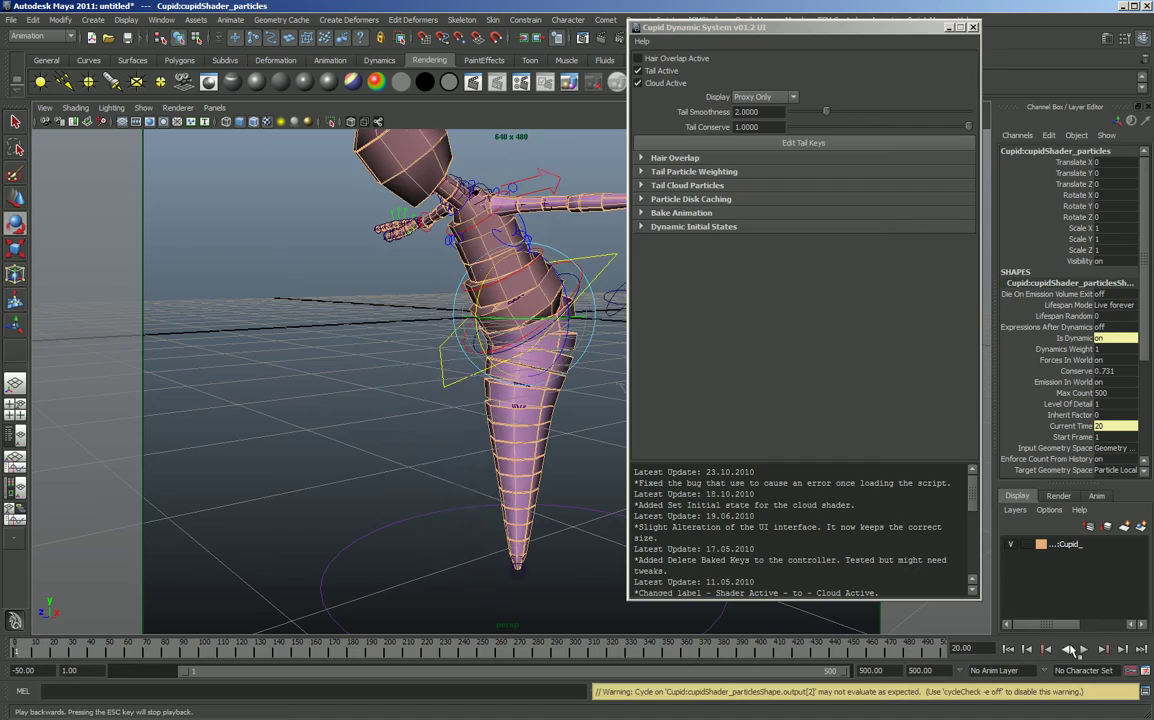
pyautogui.click(1087, 650)
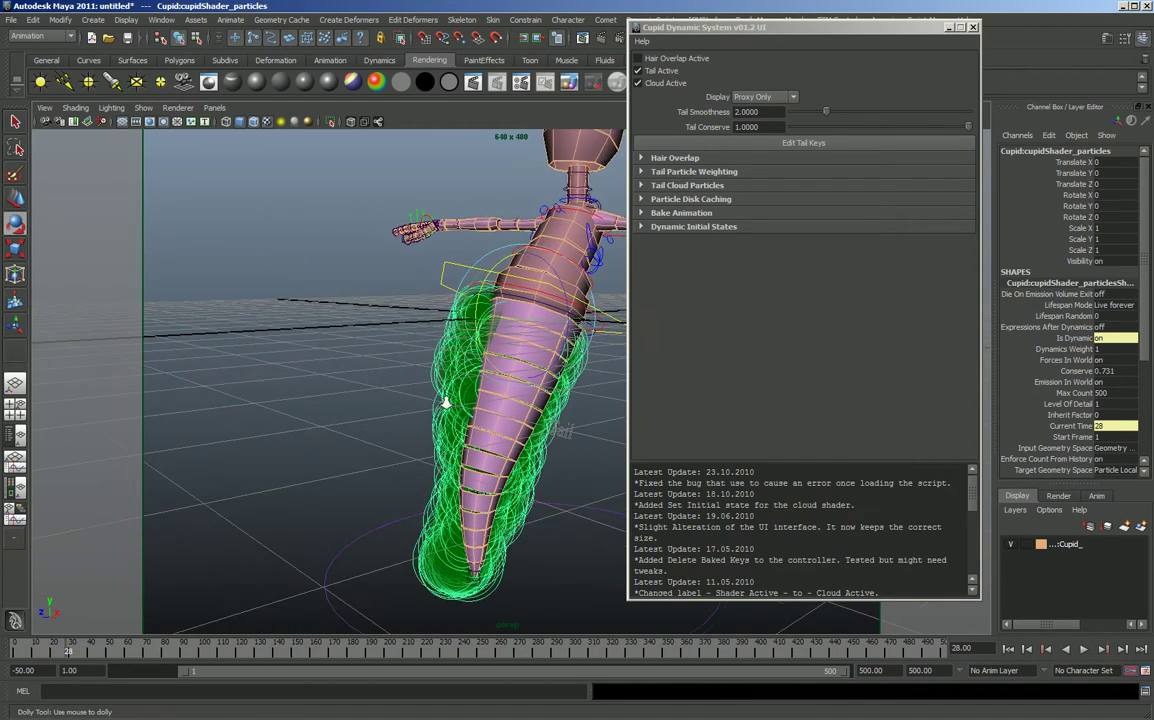
pyautogui.press('Escape')
pyautogui.keyDown('alt'); pyautogui.moveTo(381, 349); pyautogui.dragTo(595, 199); pyautogui.keyUp('alt')
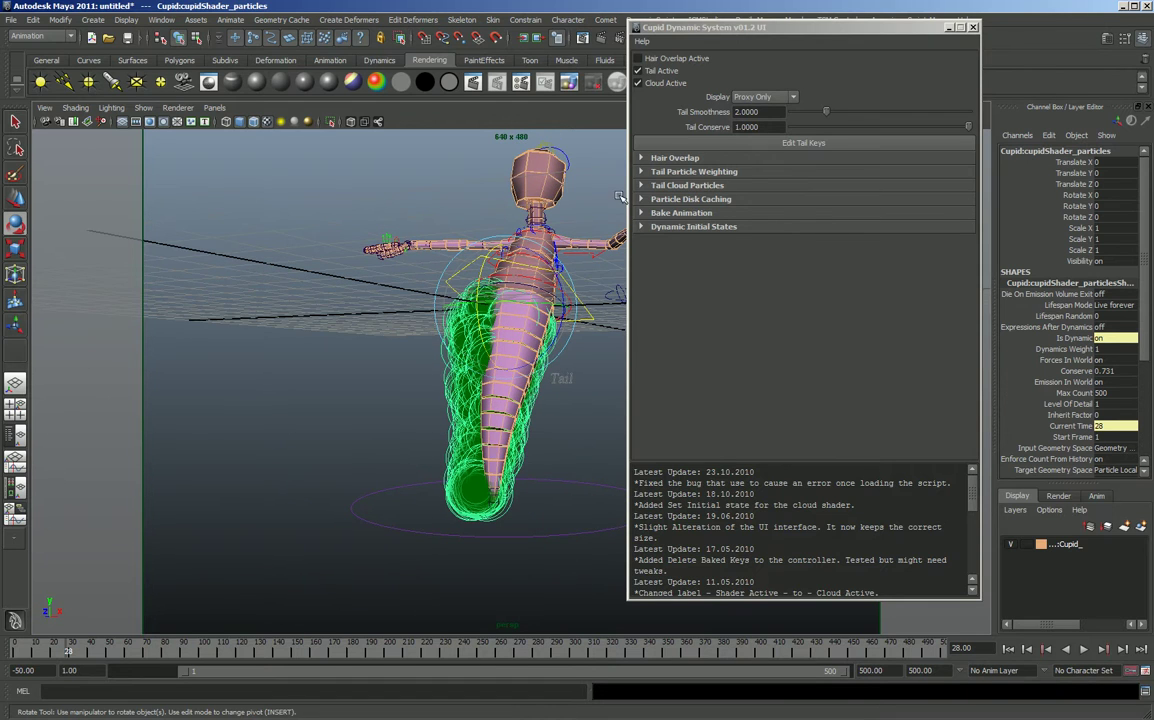
# Expand the Tail Cloud Particles settings, set Goal Weight Max to 0.5157, and replay the simulation from frame 1
pyautogui.click(666, 186)
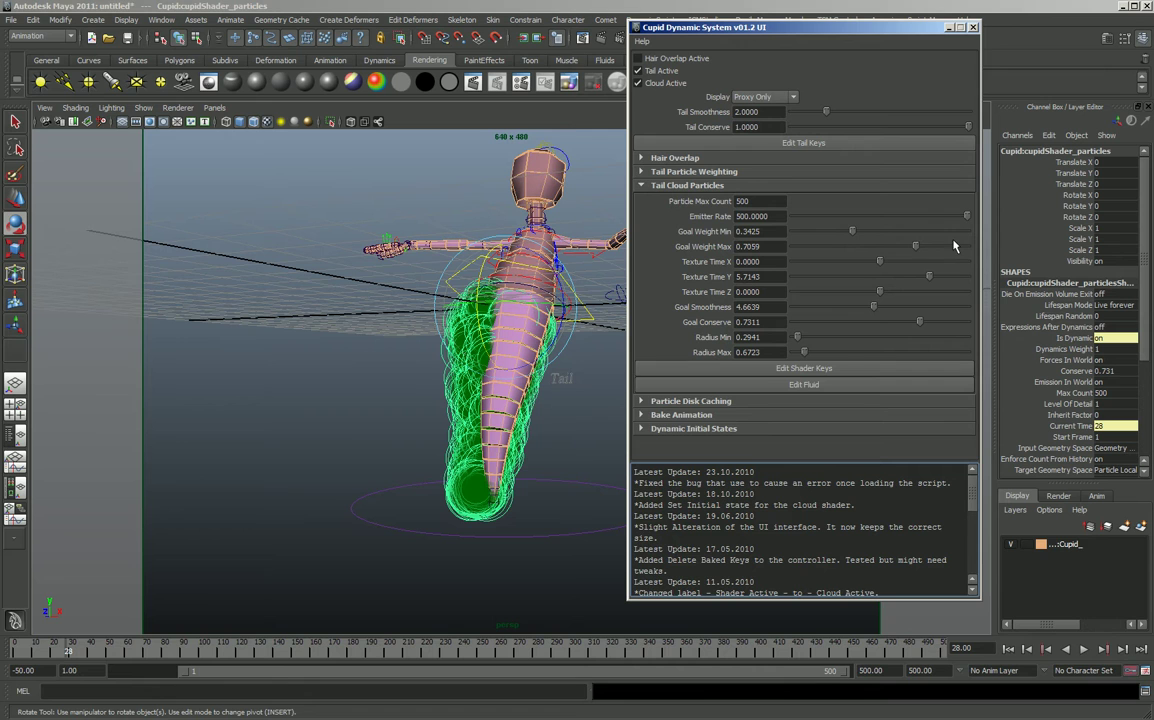
pyautogui.click(1008, 649)
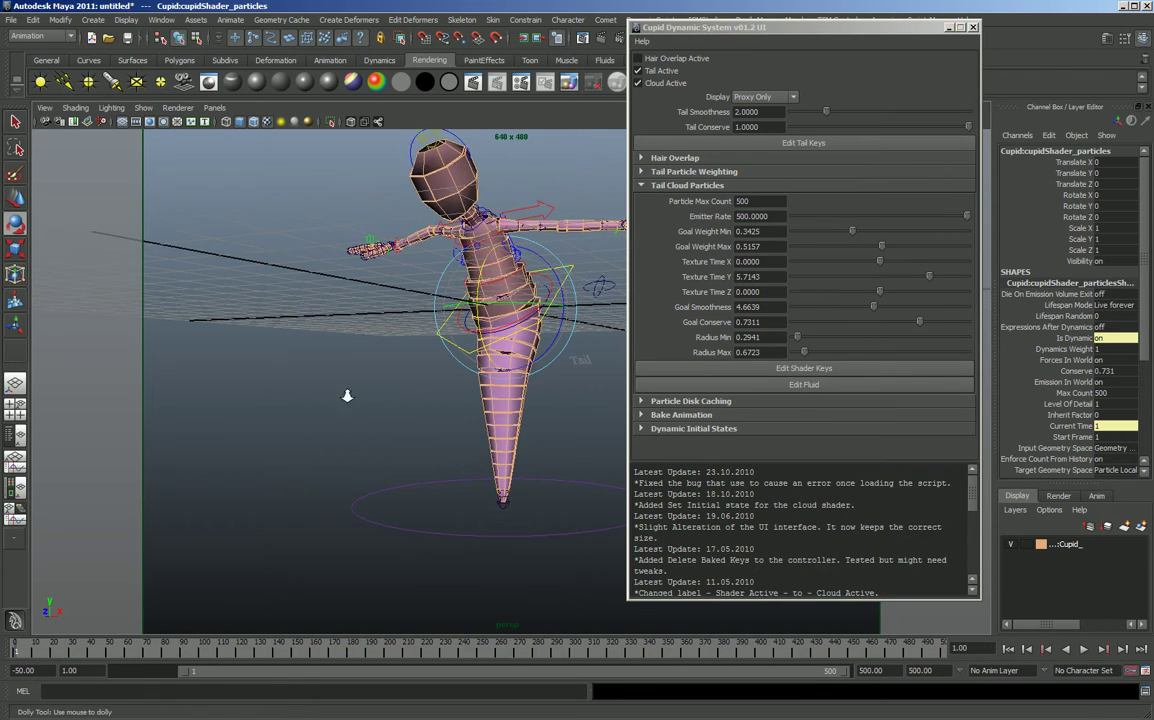
pyautogui.keyDown('alt'); pyautogui.moveTo(348, 393); pyautogui.dragTo(591, 565); pyautogui.keyUp('alt')
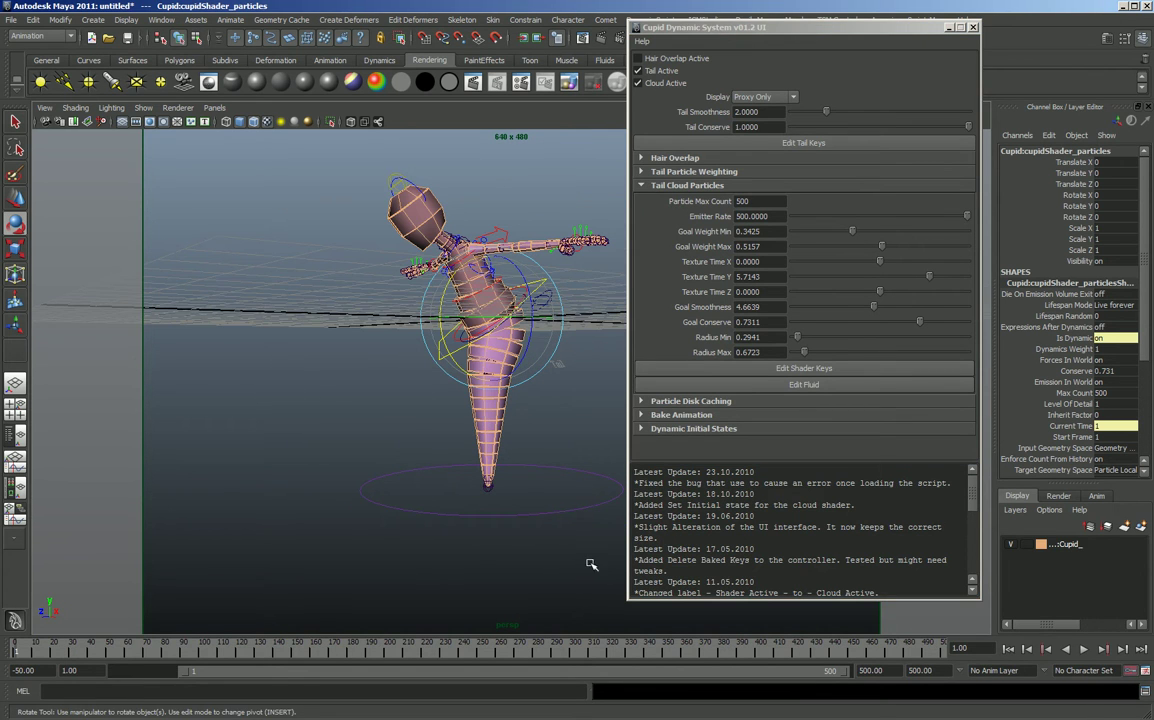
pyautogui.click(1085, 649)
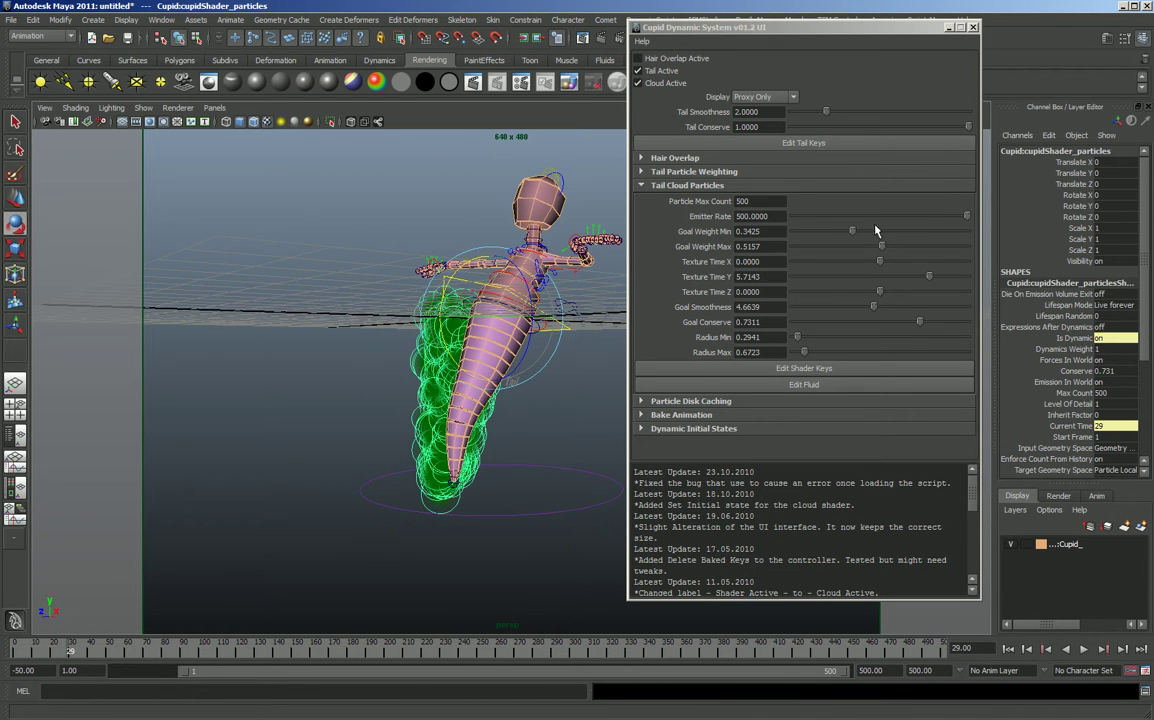
# Set Goal Weight Max to 0.7598 and Goal Smoothness to 2.5591, and replay the particle simulation from frame 1
pyautogui.moveTo(882, 247); pyautogui.dragTo(926, 248)
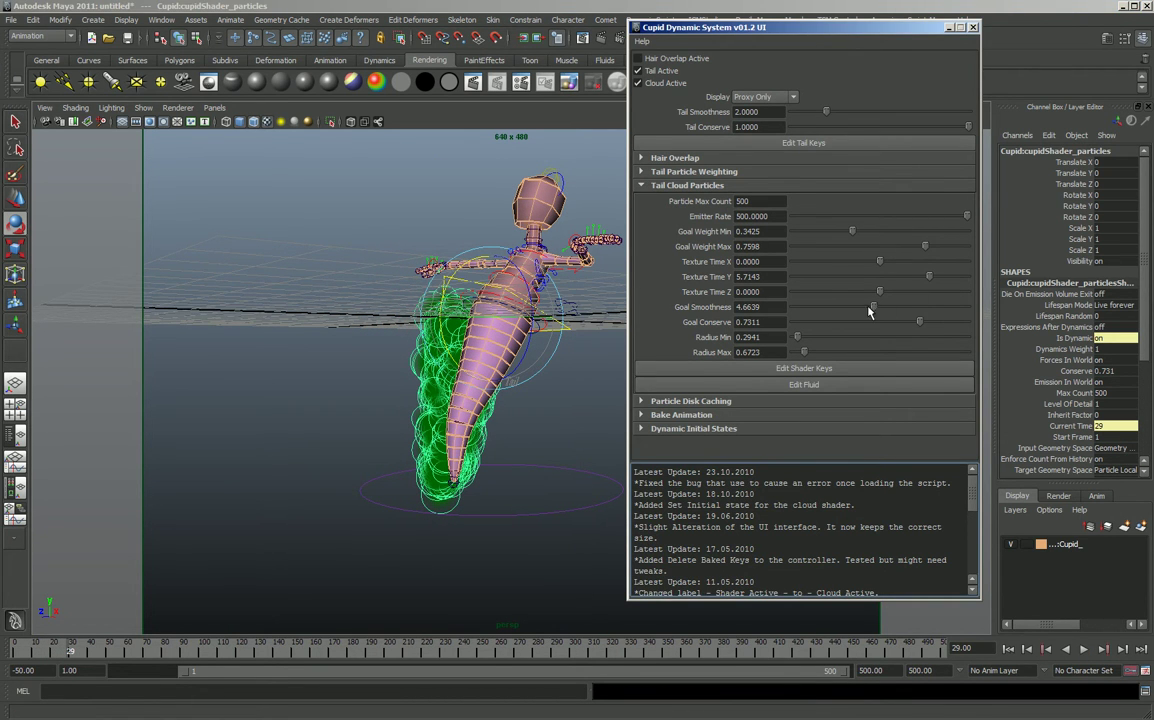
pyautogui.moveTo(866, 308); pyautogui.dragTo(836, 308)
pyautogui.click(1066, 650)
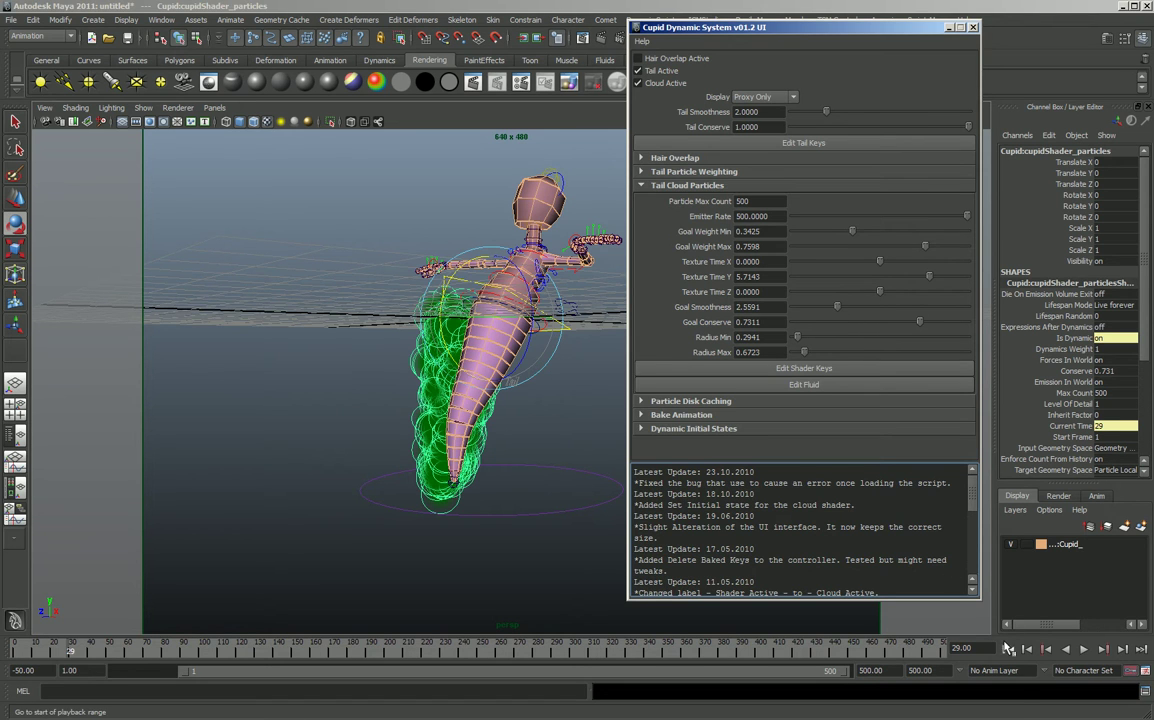
pyautogui.click(1085, 650)
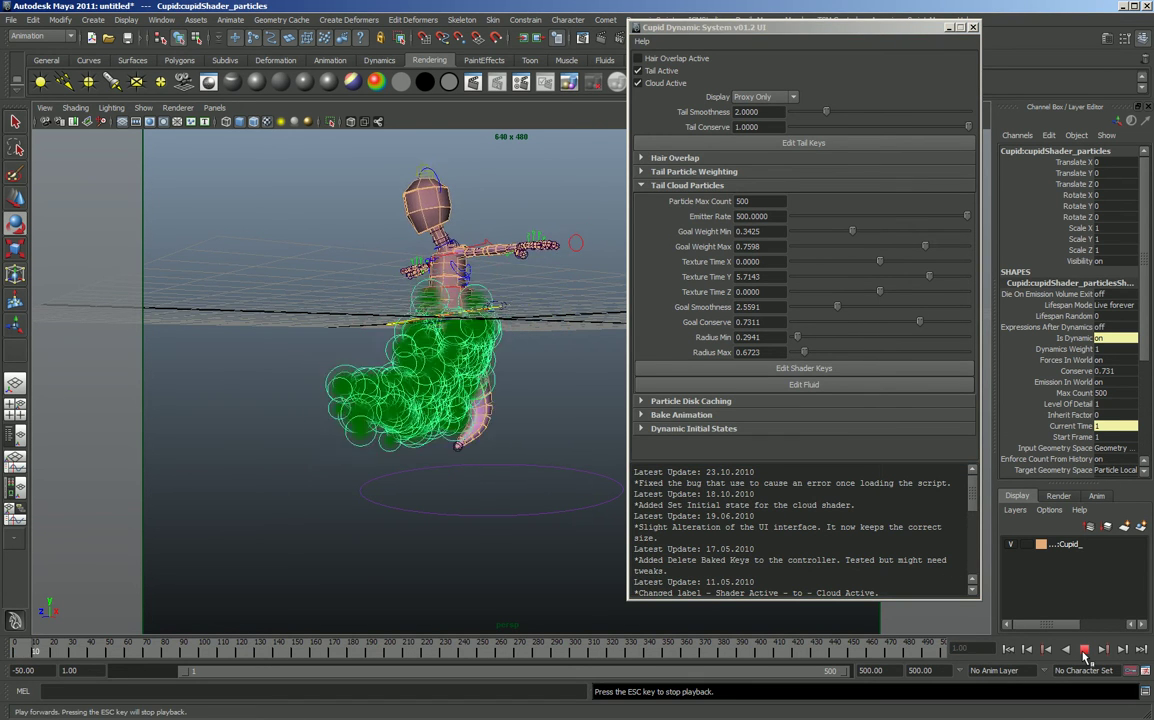
pyautogui.press('Escape')
pyautogui.press('e')
# Reduce the tail cloud's Goal Smoothness to 0 and replay the simulation from frame 1 to frame 20
pyautogui.moveTo(838, 307); pyautogui.dragTo(790, 318)
pyautogui.click(1014, 649)
pyautogui.click(1084, 649)
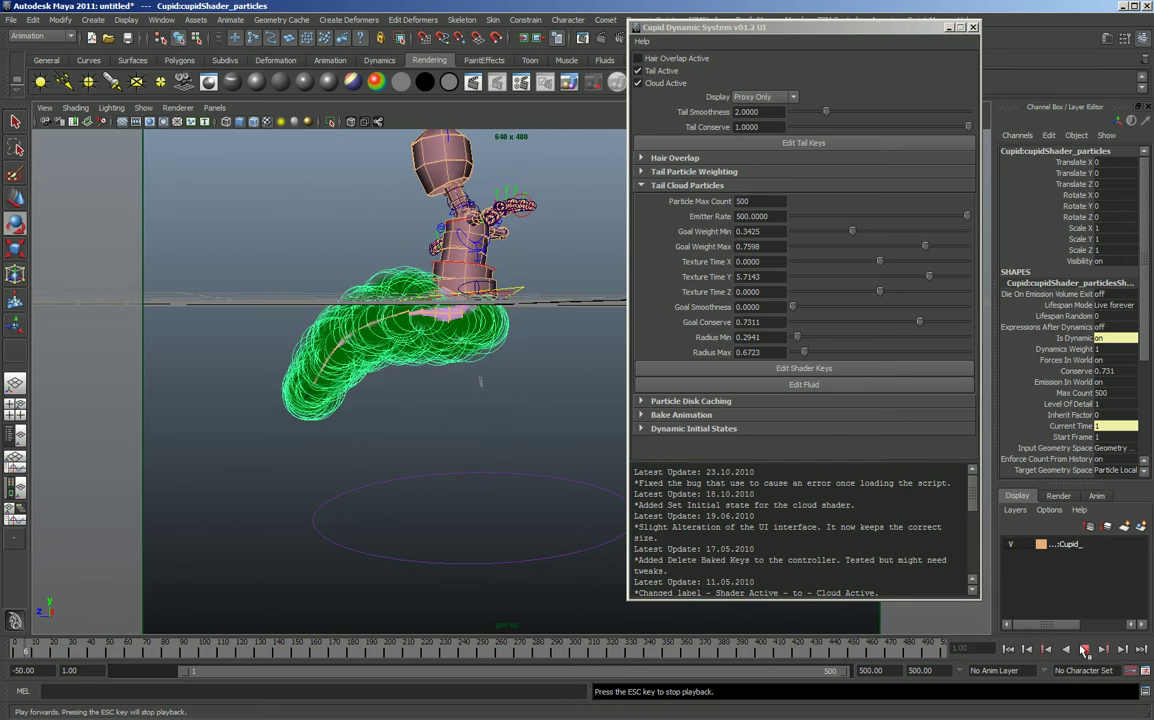
pyautogui.click(1084, 649)
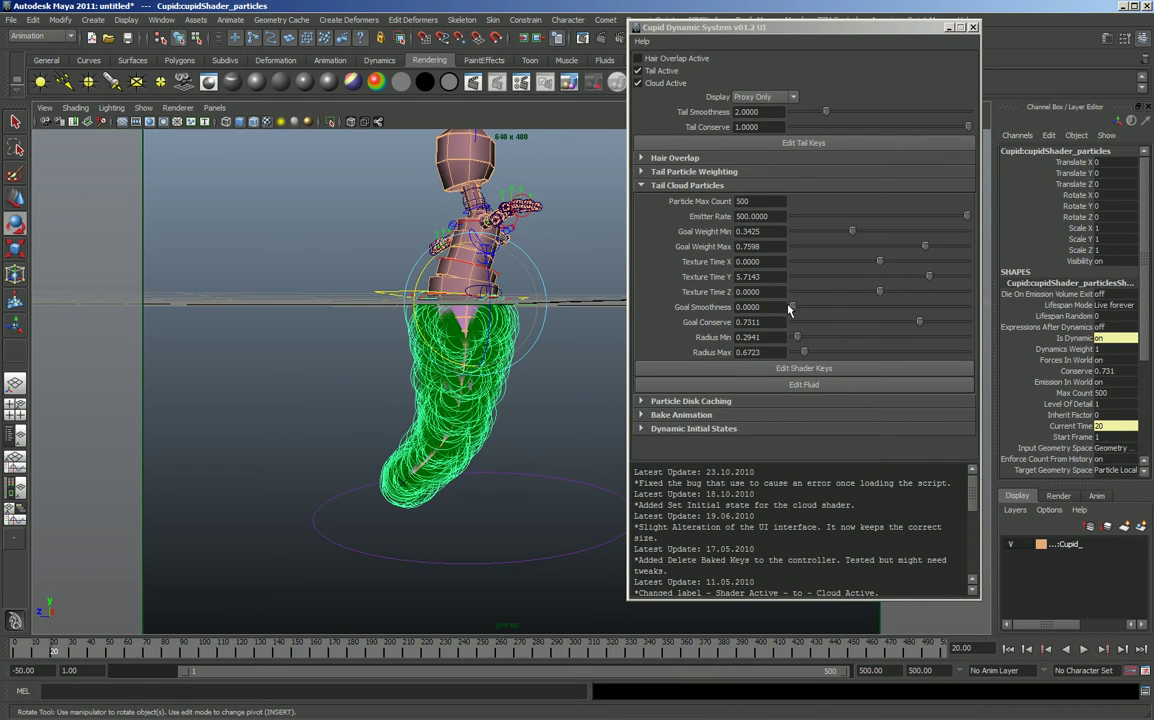
# Set the tail cloud's Goal Smoothness to 3.3071 and replay the simulation up to frame 31
pyautogui.moveTo(790, 306); pyautogui.dragTo(818, 308)
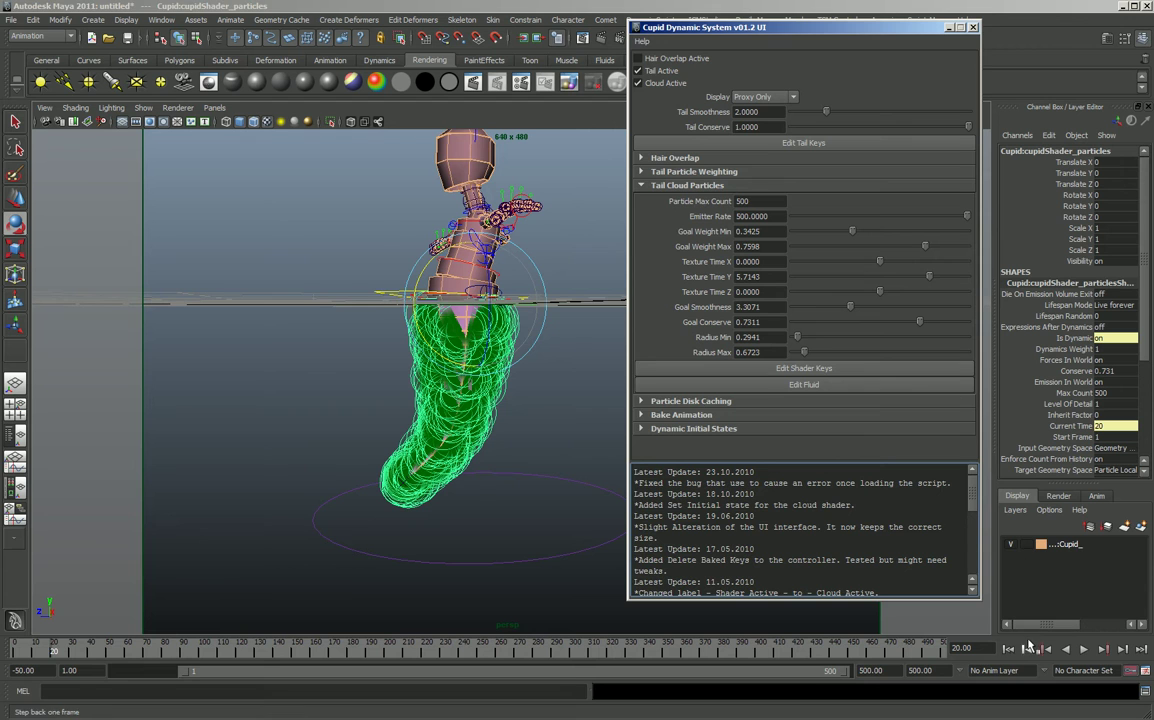
pyautogui.click(1067, 649)
pyautogui.click(1084, 649)
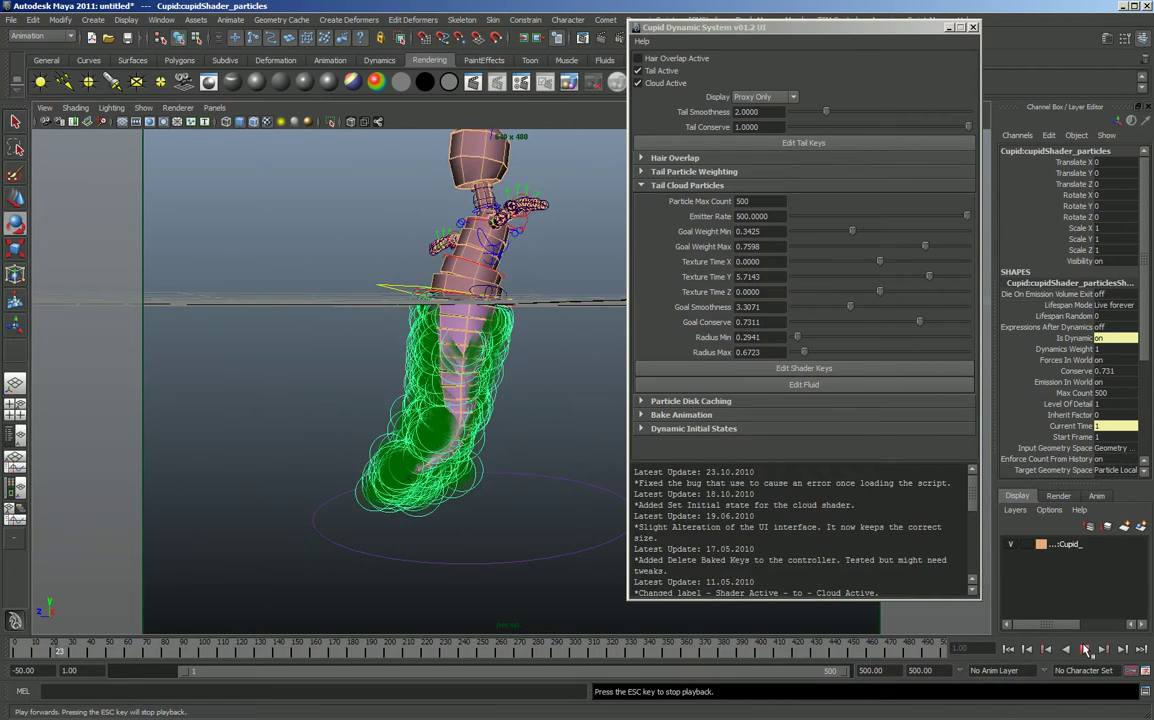
pyautogui.press('Escape')
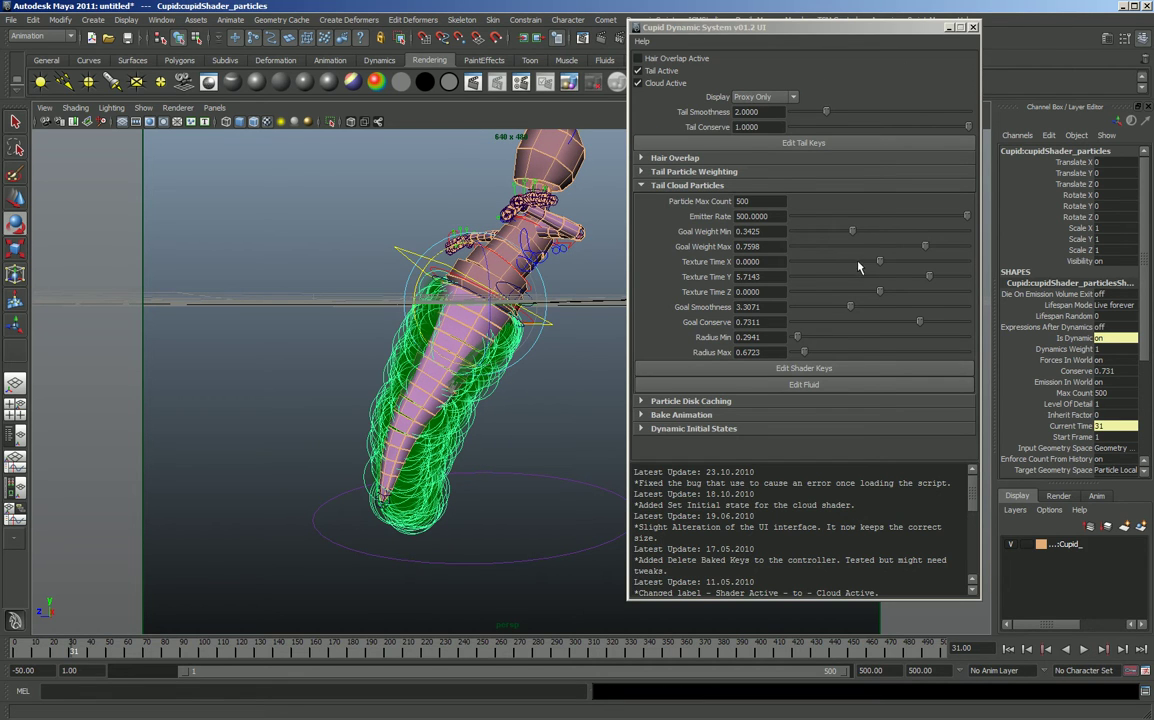
# Set both Goal Weight Min and Goal Weight Max to 0 and play the particle simulation from frame 1
pyautogui.click(912, 240)
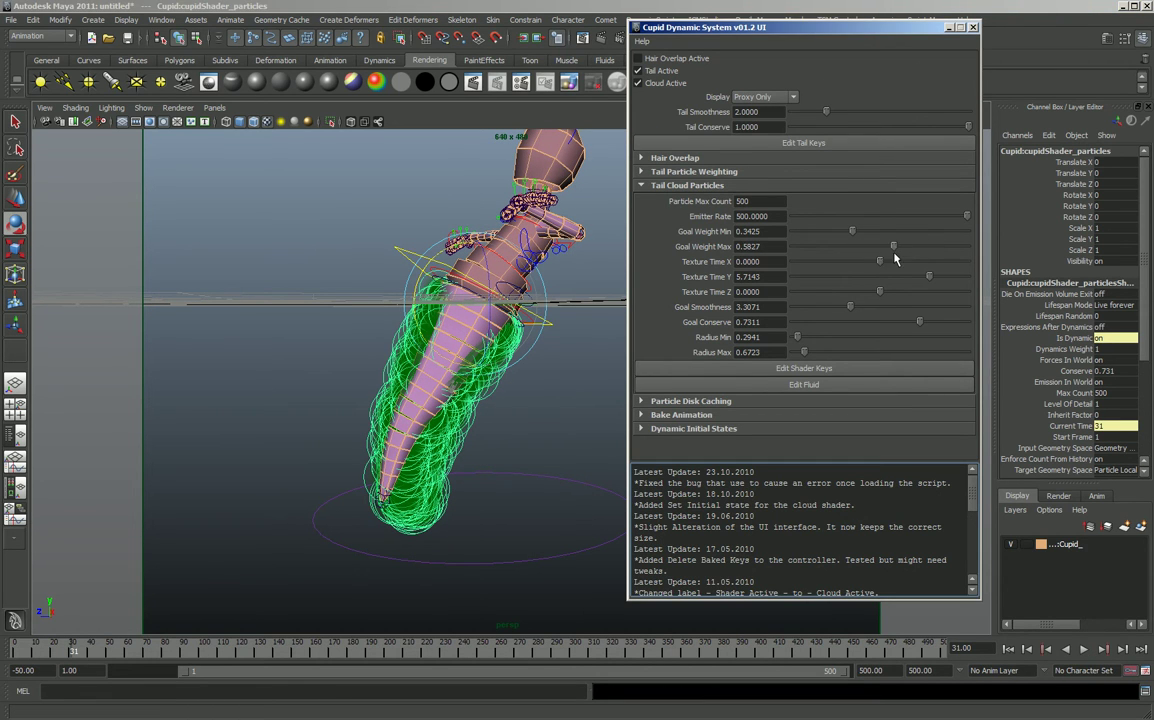
pyautogui.moveTo(855, 237); pyautogui.dragTo(790, 237)
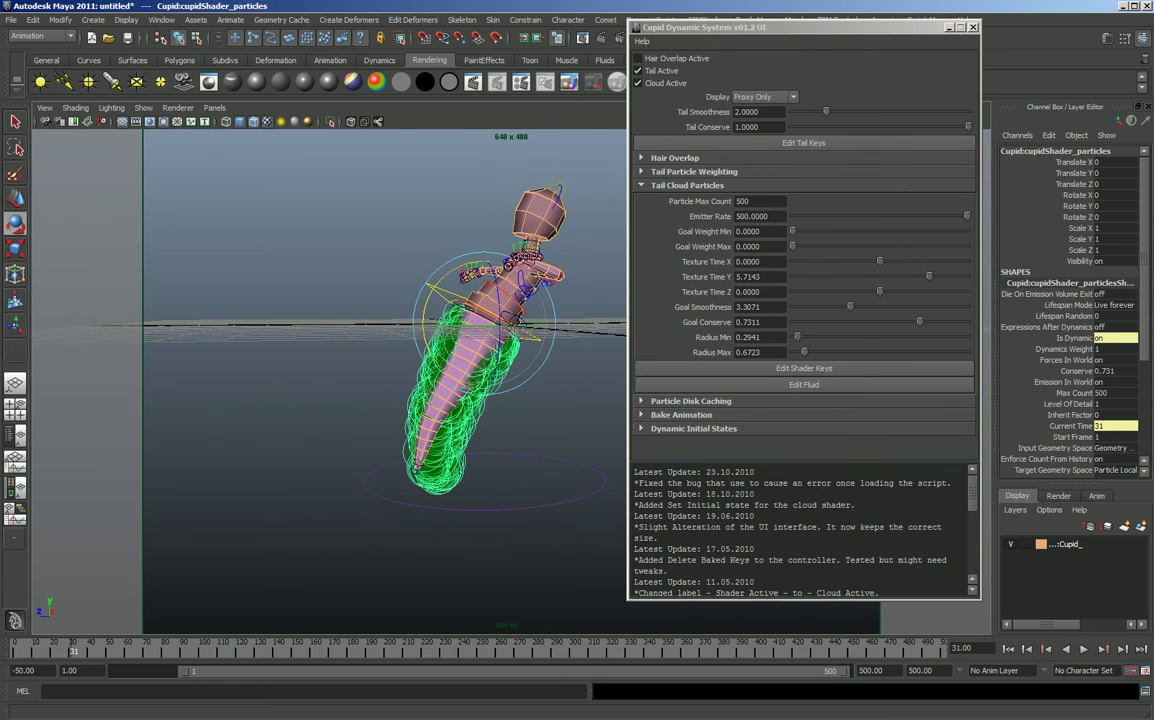
pyautogui.click(1010, 648)
pyautogui.click(1085, 649)
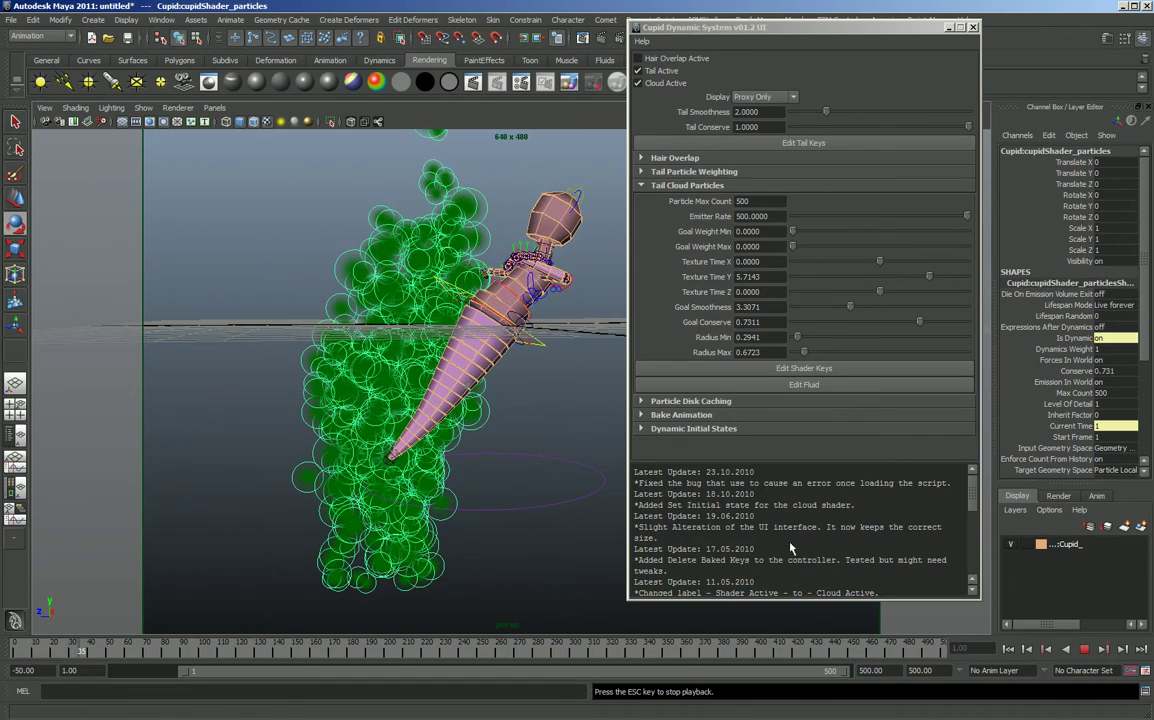
pyautogui.keyDown('alt'); pyautogui.moveTo(331, 310); pyautogui.dragTo(380, 350); pyautogui.keyUp('alt')
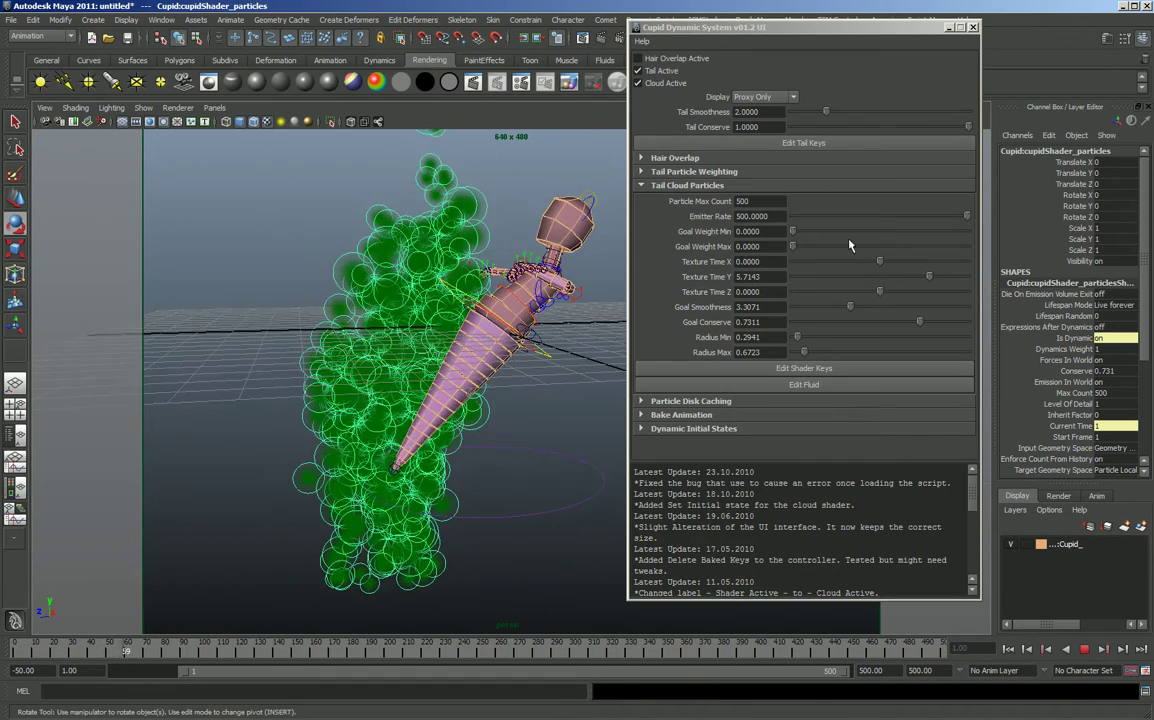
# Try adjusting Goal Weight Max during playback, and restart the simulation from frame 1, stopping at frame 14
pyautogui.moveTo(792, 246)
pyautogui.mouseDown()
pyautogui.moveTo(910, 248)
pyautogui.moveTo(805, 250)
pyautogui.mouseUp()
pyautogui.keyDown('alt'); pyautogui.moveTo(480, 385); pyautogui.dragTo(590, 350); pyautogui.keyUp('alt')
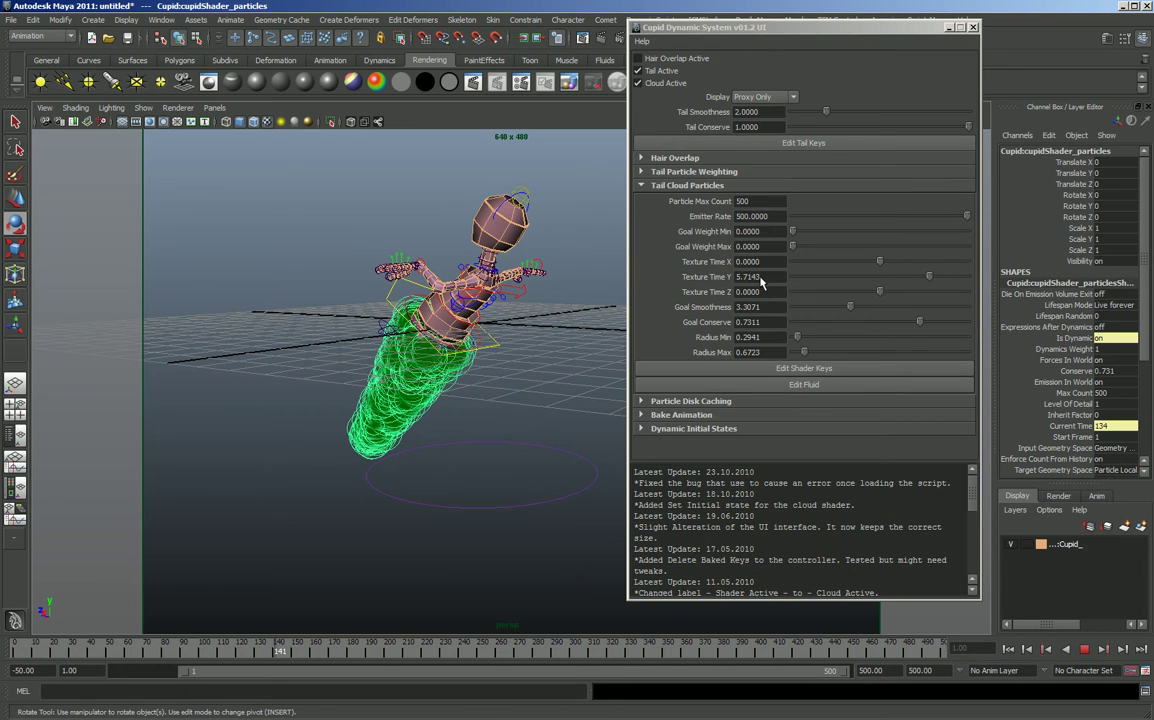
pyautogui.click(1009, 649)
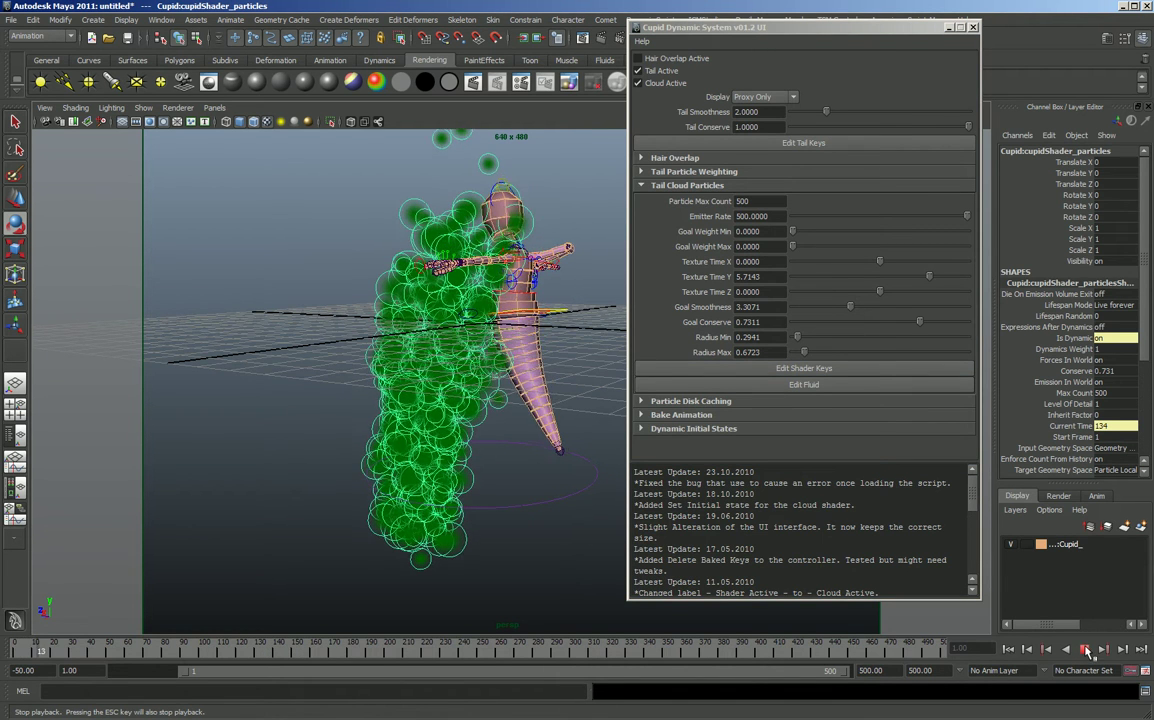
pyautogui.press('Escape')
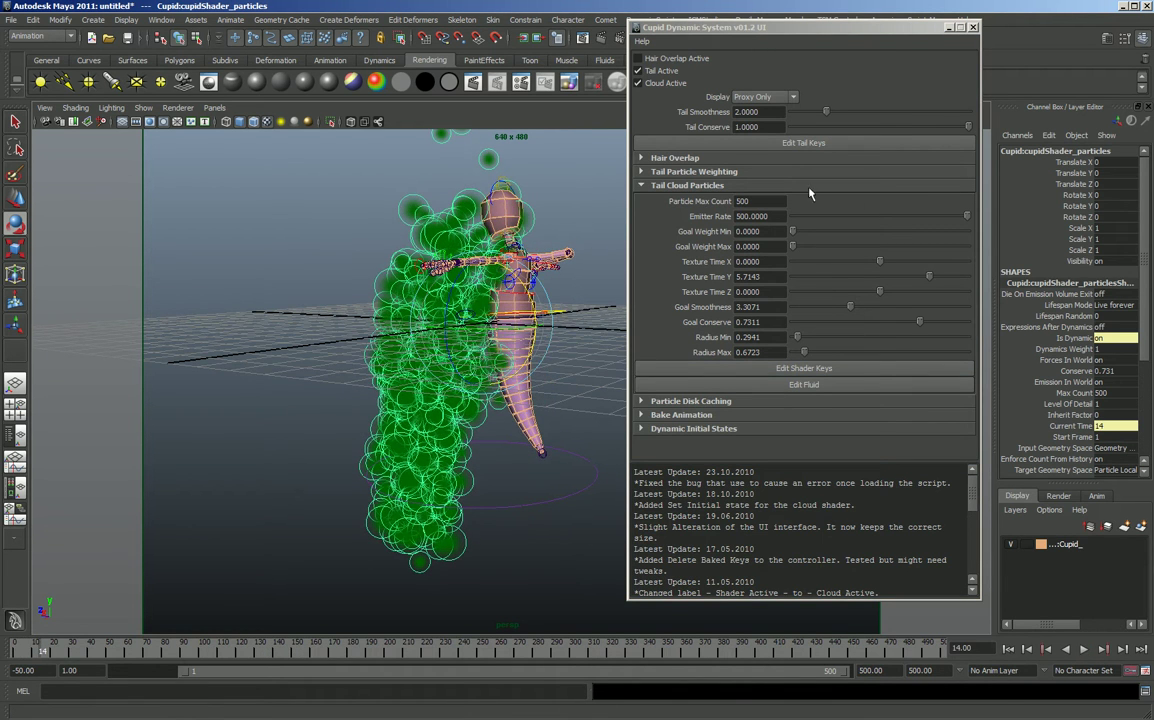
# Set Goal Weight Max to 0.3583 and key it at frame 14
pyautogui.moveTo(797, 248); pyautogui.dragTo(854, 248)
pyautogui.rightClick(701, 247)
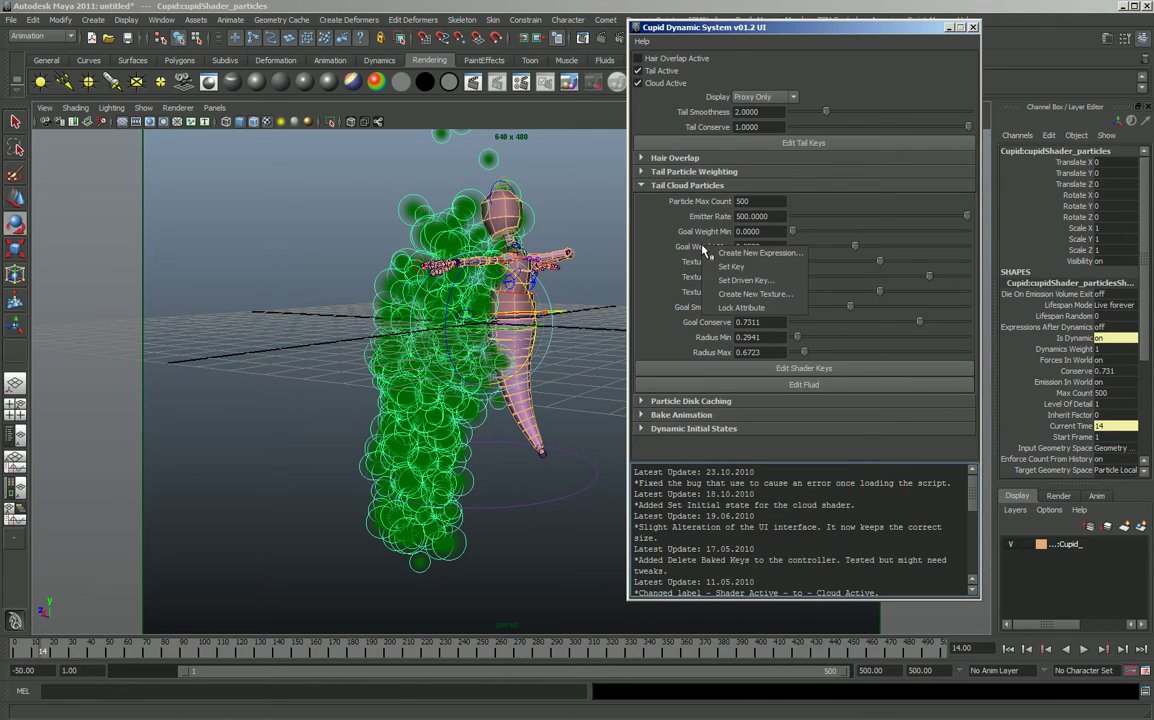
pyautogui.click(735, 267)
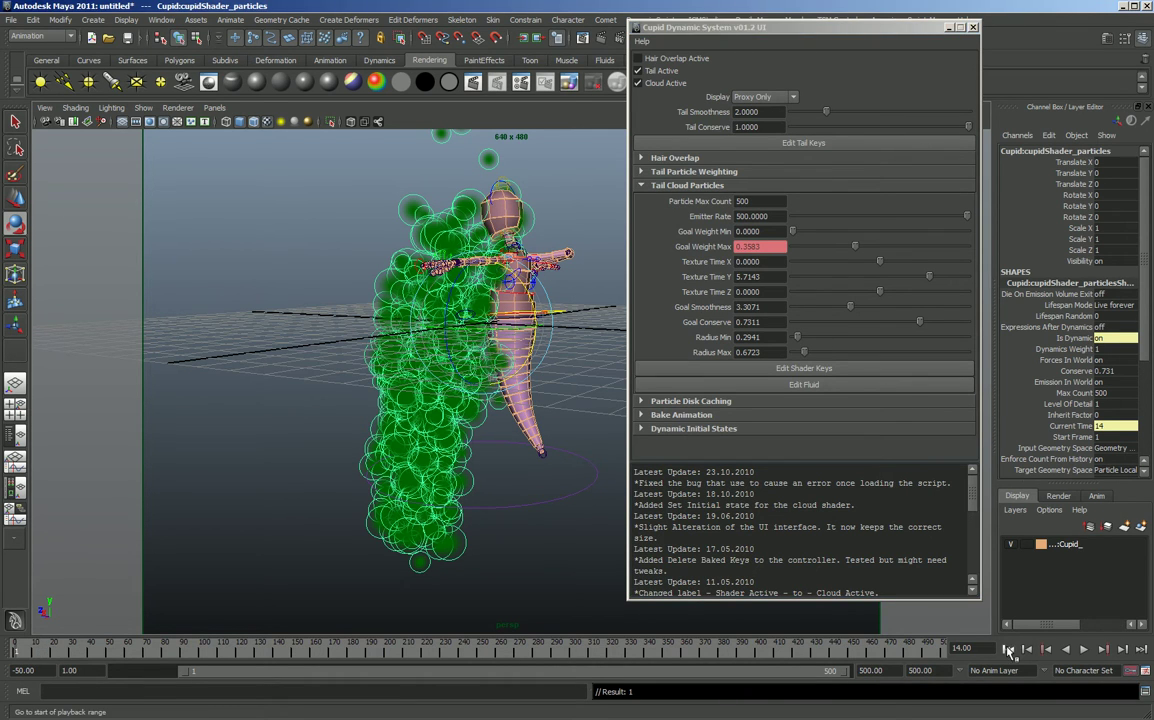
# Go to frame 1 and key Goal Weight Max at 0
pyautogui.click(1009, 649)
pyautogui.rightClick(726, 247)
pyautogui.click(732, 276)
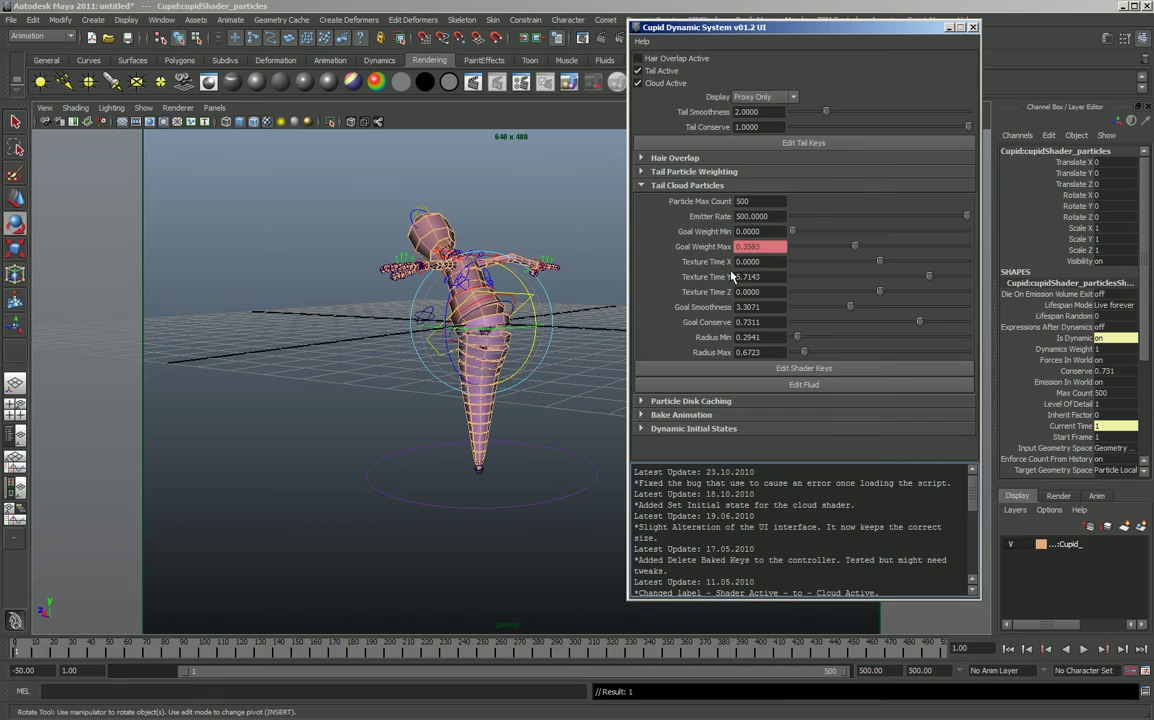
pyautogui.rightClick(697, 248)
pyautogui.click(726, 268)
# Play the keyed particle simulation from frame 1 to frame 84 to examine the goal weight transition
pyautogui.click(1007, 650)
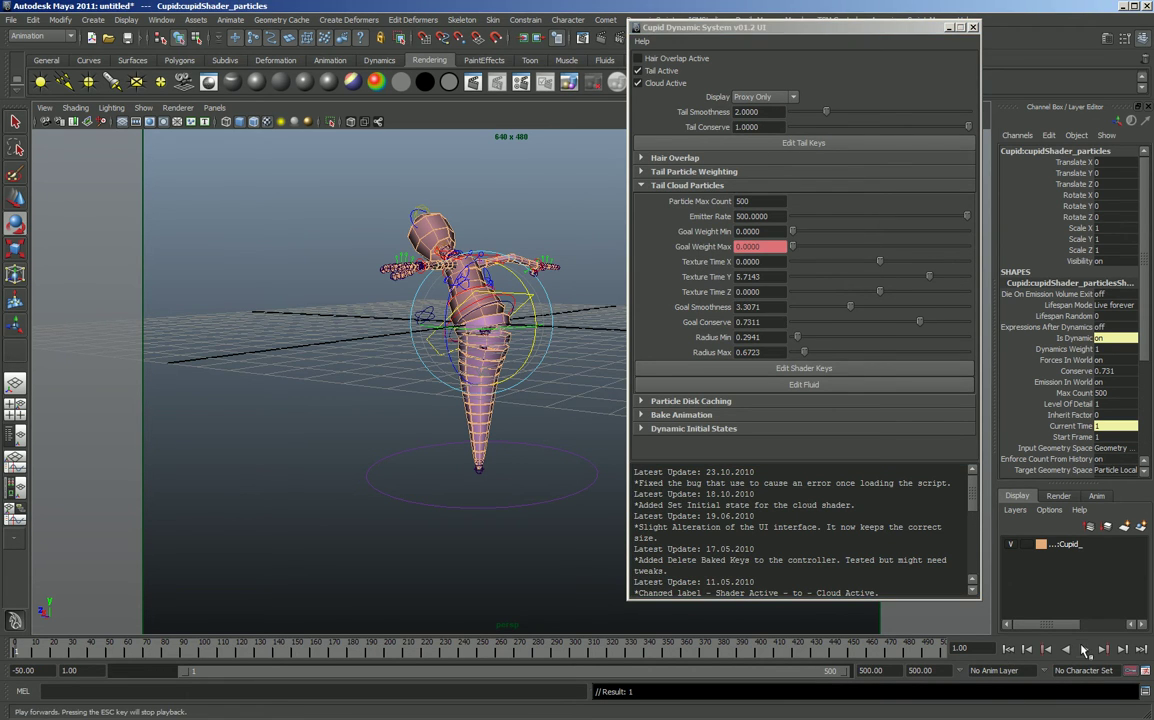
pyautogui.click(1085, 650)
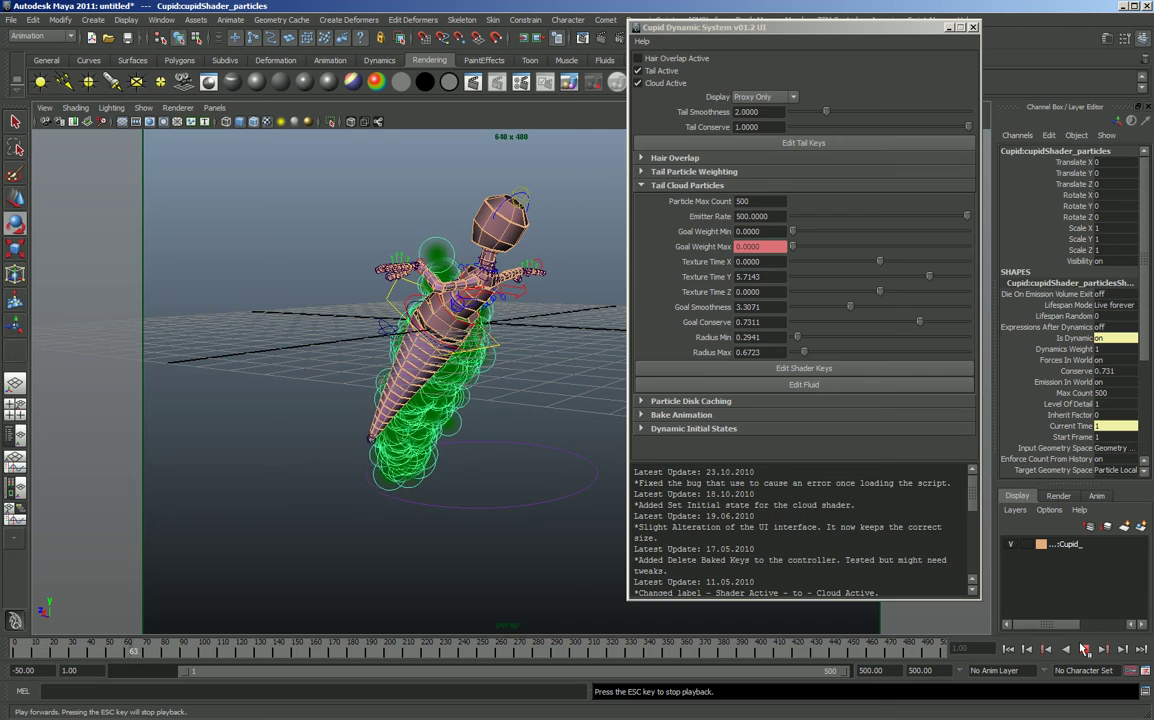
pyautogui.click(1085, 650)
# Open the Goal Weight Max animation curve's attributes and set the frame 14 key value to 0
pyautogui.keyDown('alt'); pyautogui.moveTo(330, 440); pyautogui.dragTo(380, 300); pyautogui.keyUp('alt')
pyautogui.rightClick(715, 247)
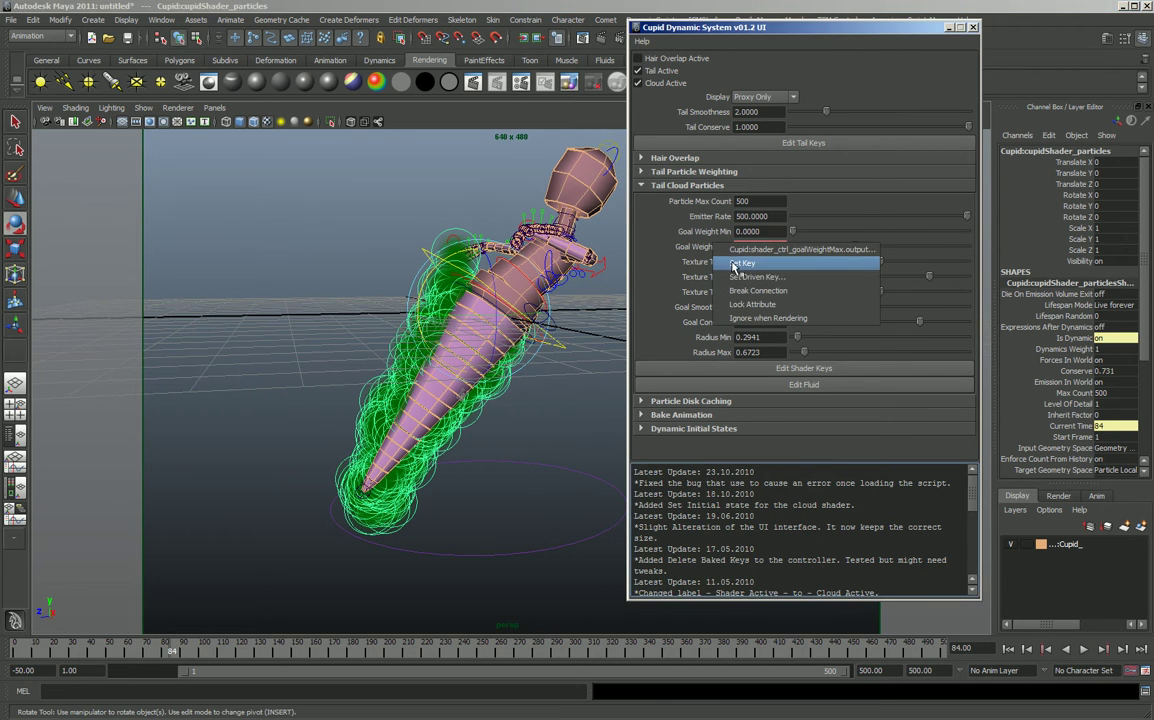
pyautogui.click(706, 227)
pyautogui.moveTo(746, 246); pyautogui.dragTo(761, 246)
pyautogui.rightClick(748, 246)
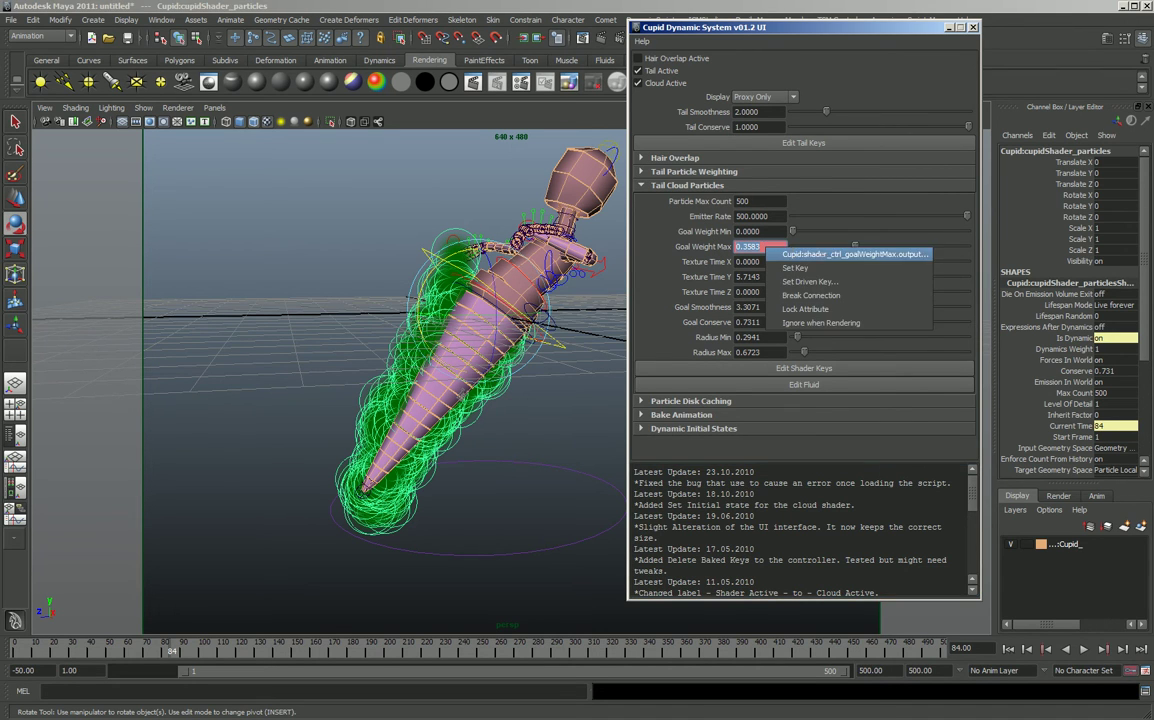
pyautogui.click(805, 250)
pyautogui.click(930, 320)
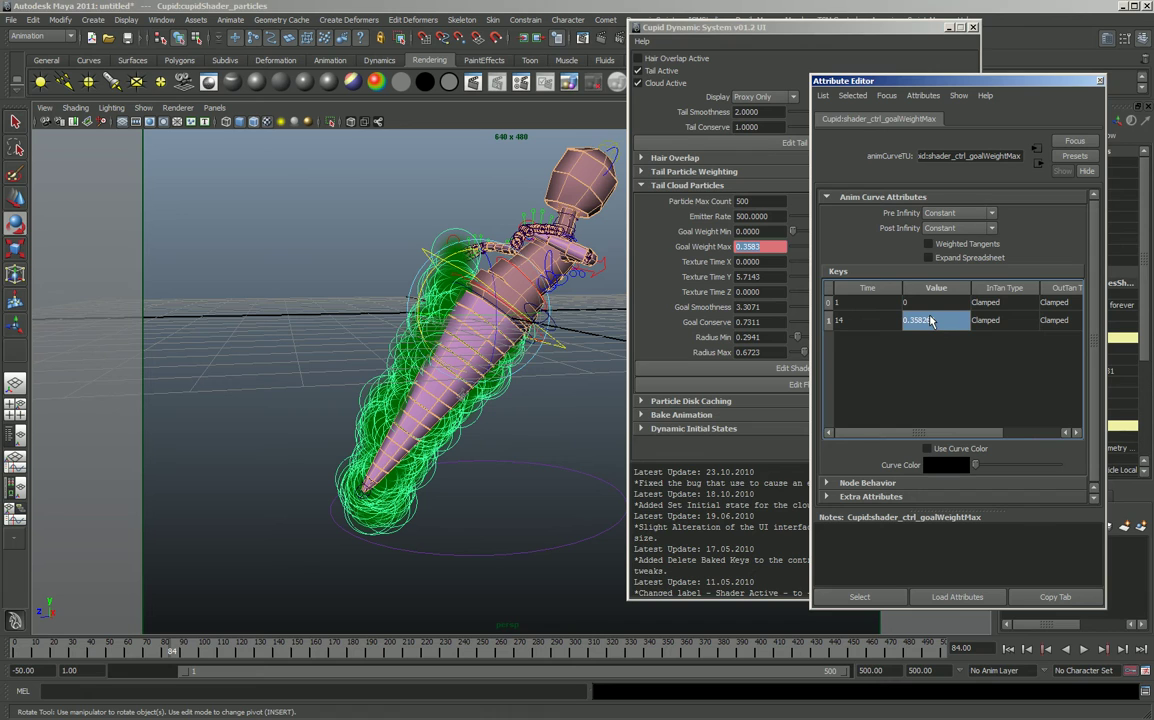
pyautogui.write('0')
pyautogui.click(1000, 318)
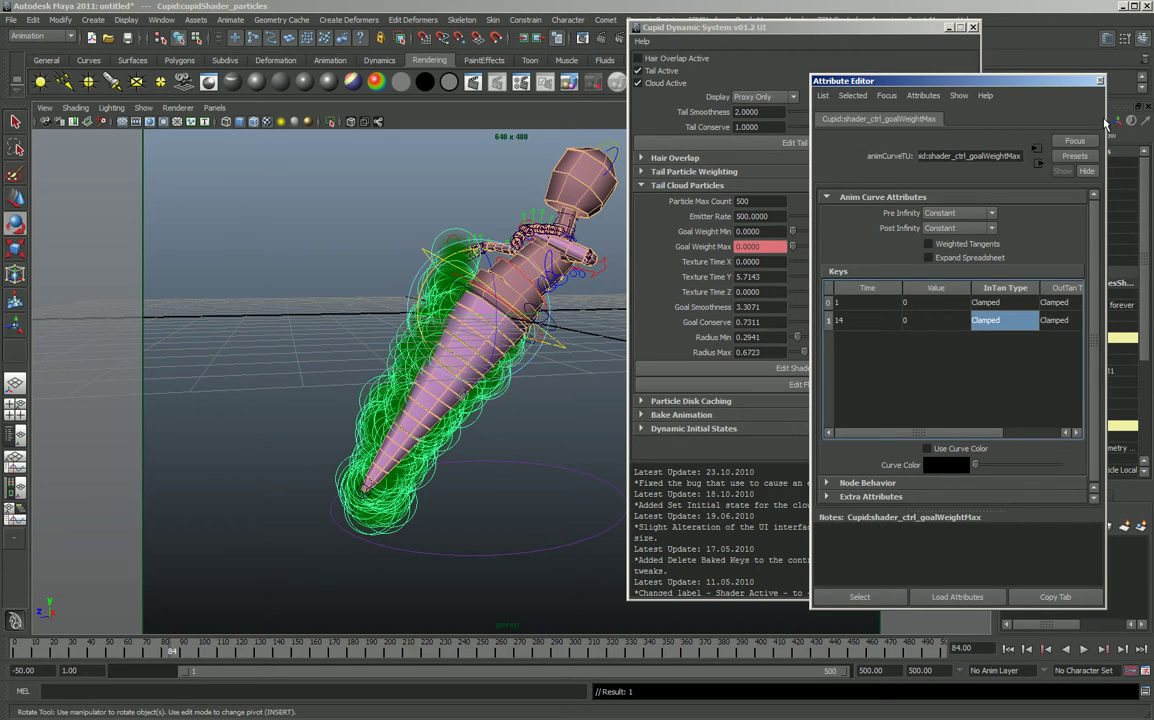
pyautogui.click(1100, 82)
# Break the animation connection on Goal Weight Max, replay the simulation to frame 14, and set the attribute to 1
pyautogui.rightClick(662, 248)
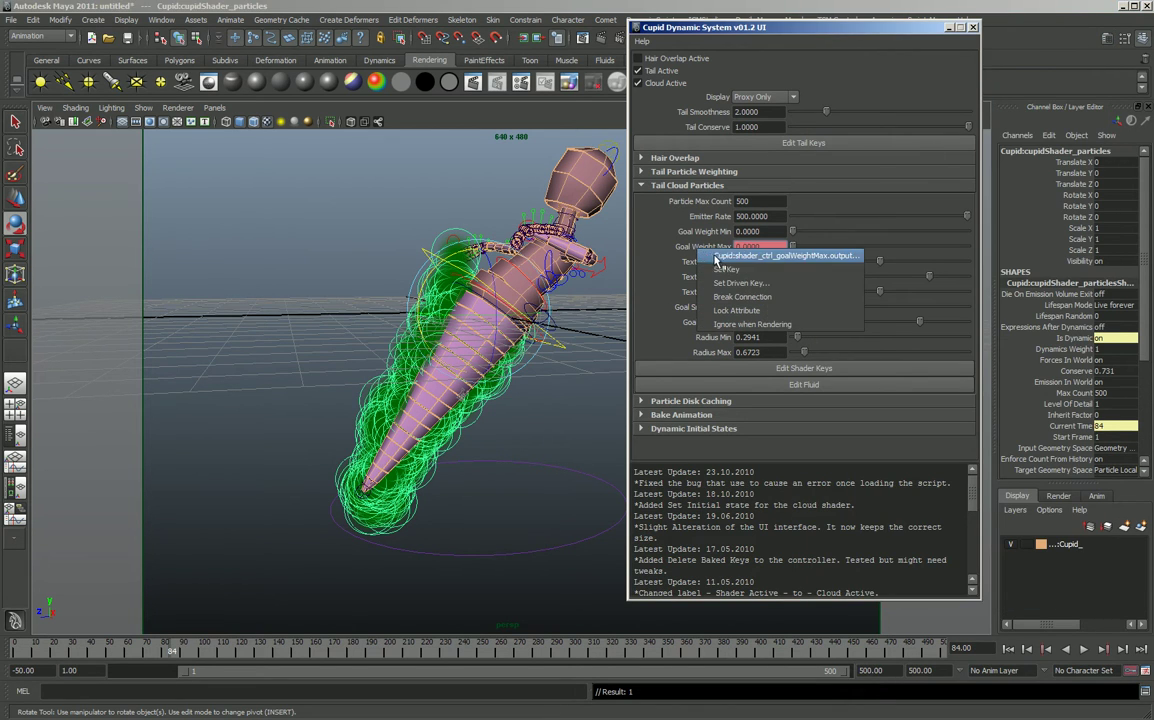
pyautogui.click(738, 292)
pyautogui.click(1084, 650)
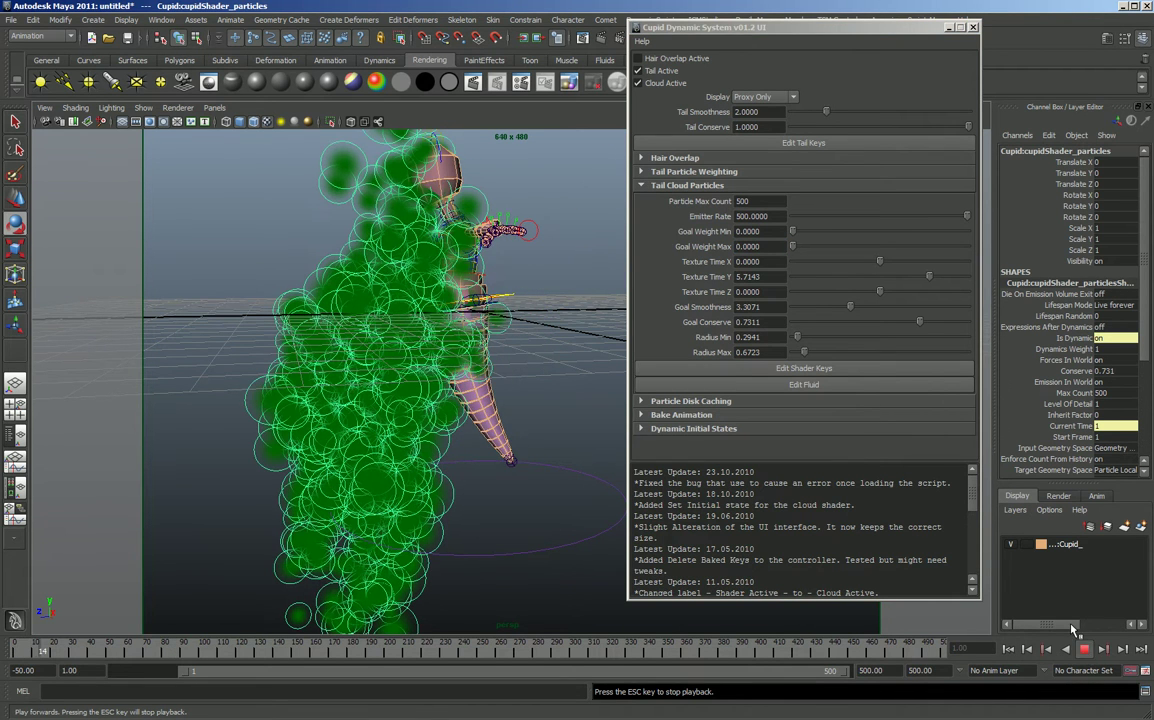
pyautogui.moveTo(793, 246); pyautogui.dragTo(972, 249)
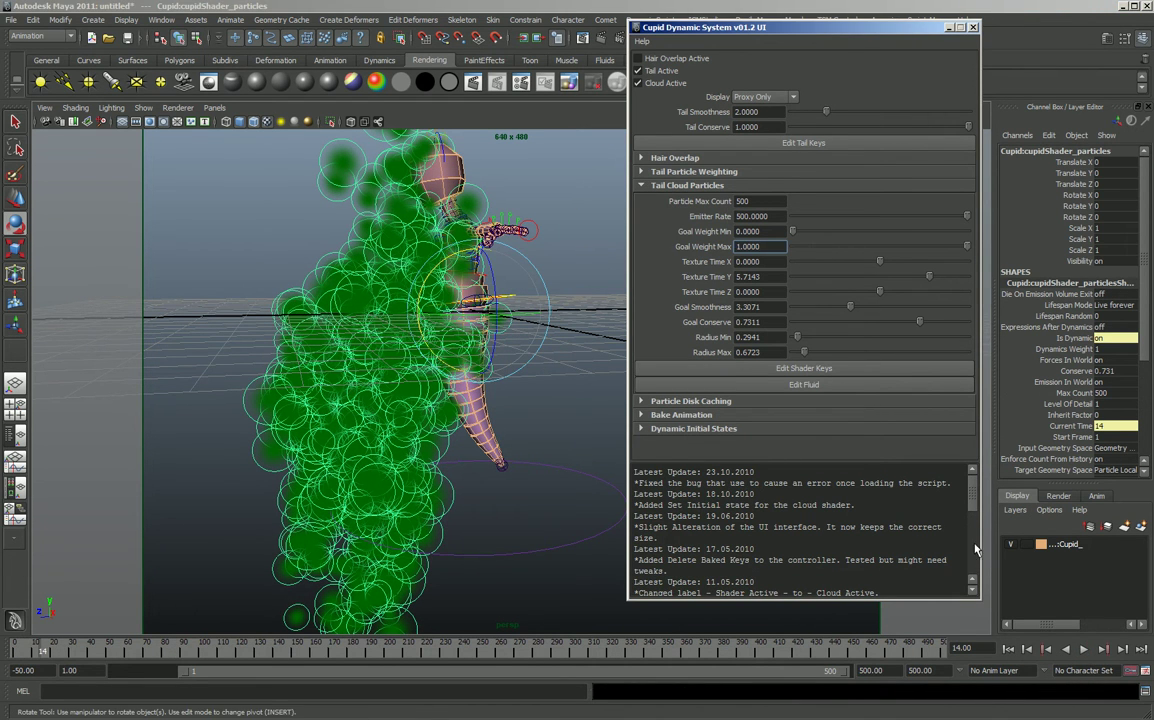
# Replay the particle simulation from frame 1 and examine how the cloud follows the tail from several view angles
pyautogui.click(1011, 649)
pyautogui.click(1083, 649)
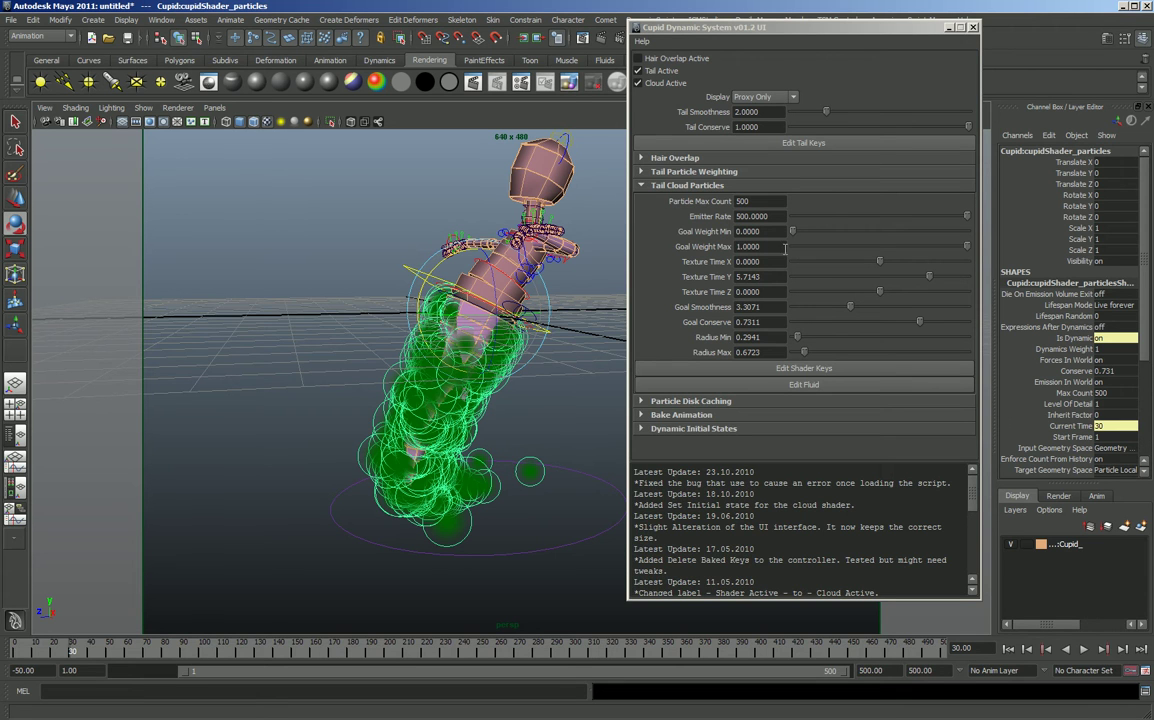
pyautogui.click(1083, 649)
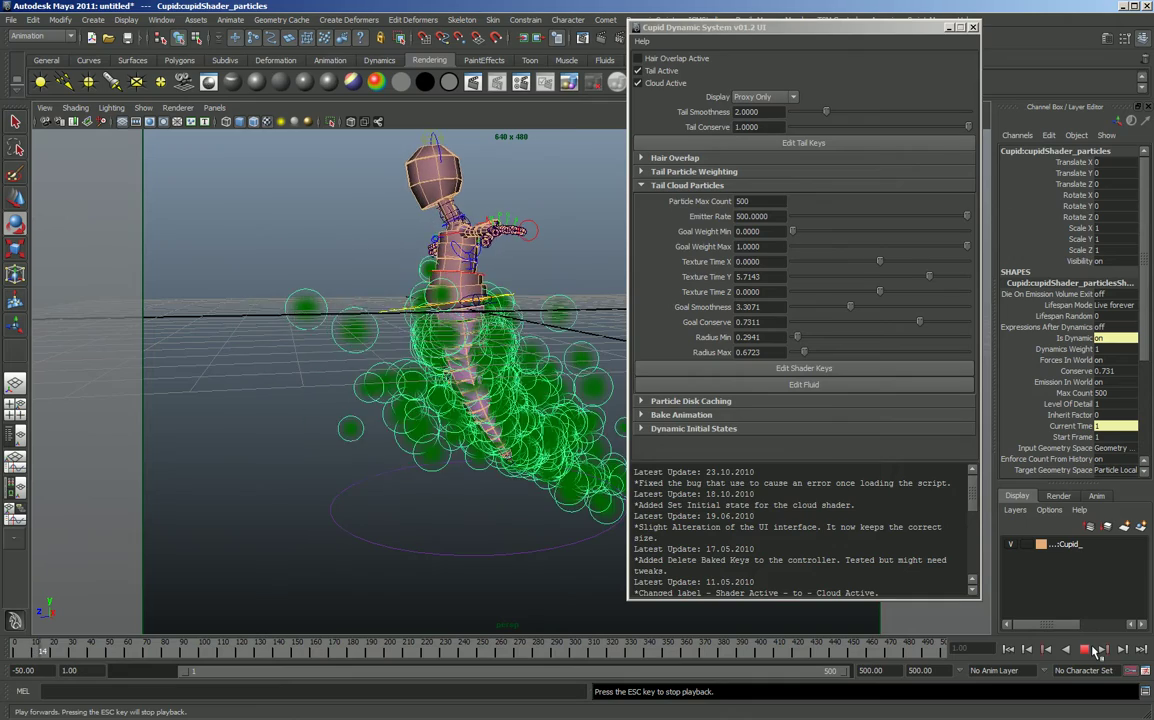
pyautogui.keyDown('alt'); pyautogui.moveTo(411, 405); pyautogui.dragTo(245, 445); pyautogui.keyUp('alt')
pyautogui.keyDown('alt'); pyautogui.moveTo(260, 430); pyautogui.dragTo(335, 468, button='middle'); pyautogui.keyUp('alt')
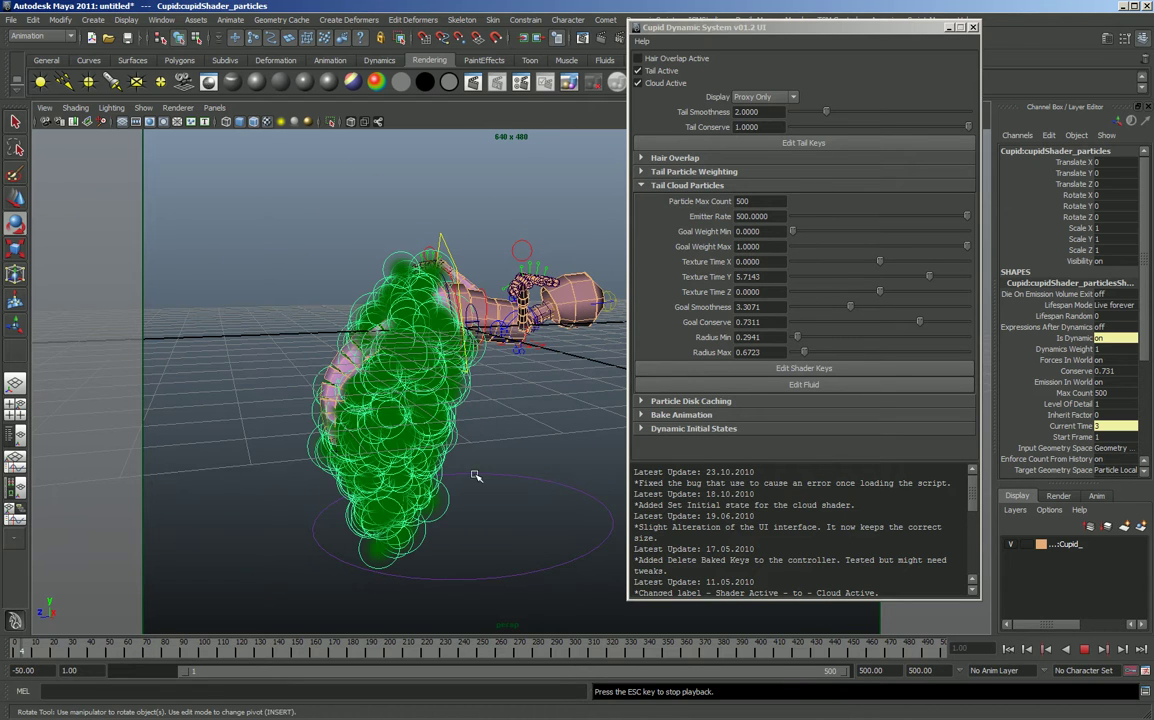
pyautogui.press('space')
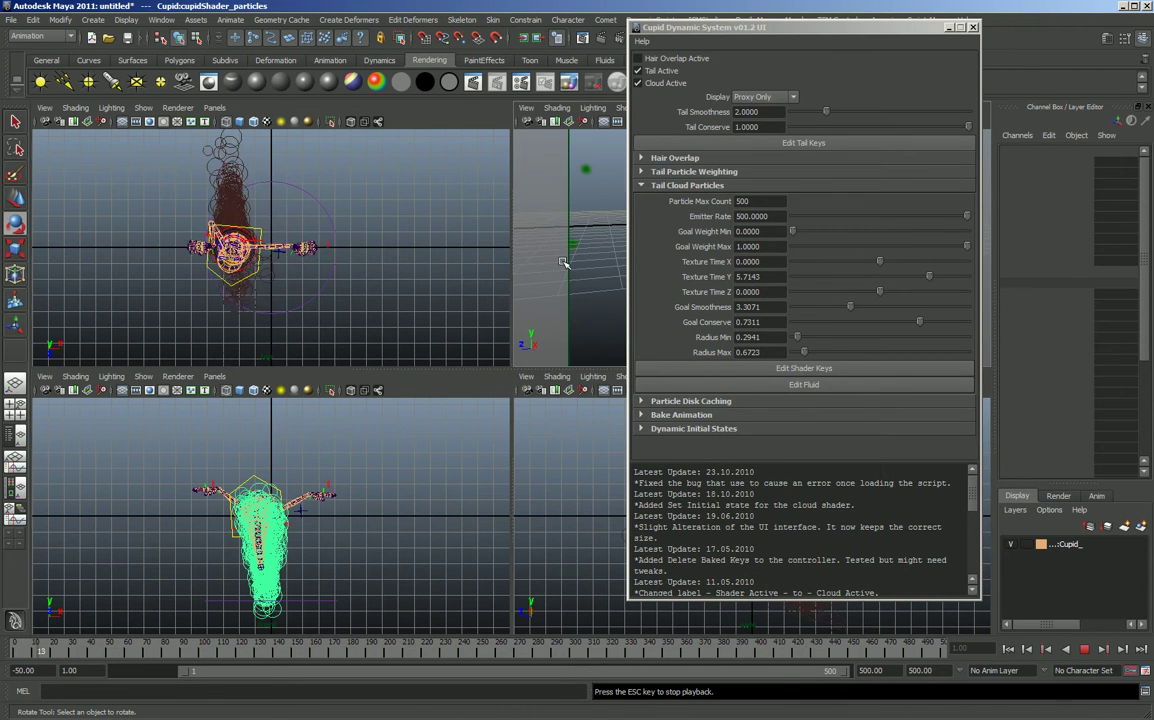
pyautogui.press('space')
pyautogui.keyDown('alt'); pyautogui.moveTo(423, 334); pyautogui.dragTo(332, 335); pyautogui.keyUp('alt')
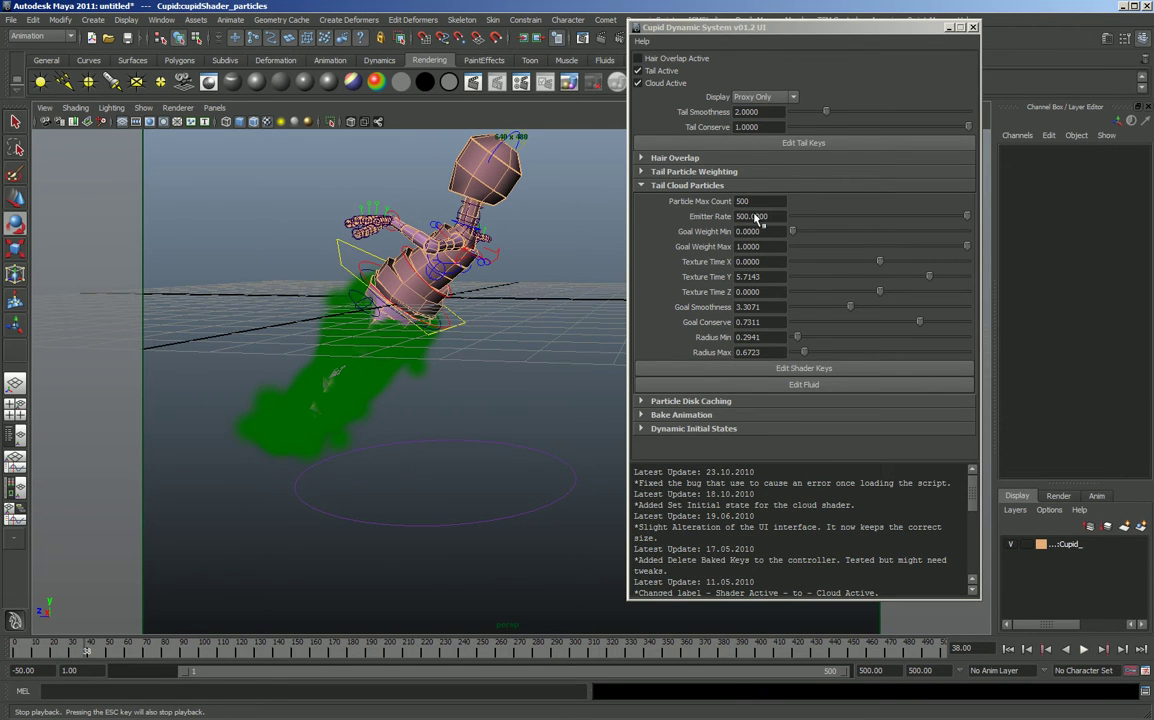
# Set the Particle Max Count to 1200 and replay the simulation from frame 1
pyautogui.moveTo(756, 202); pyautogui.dragTo(703, 201)
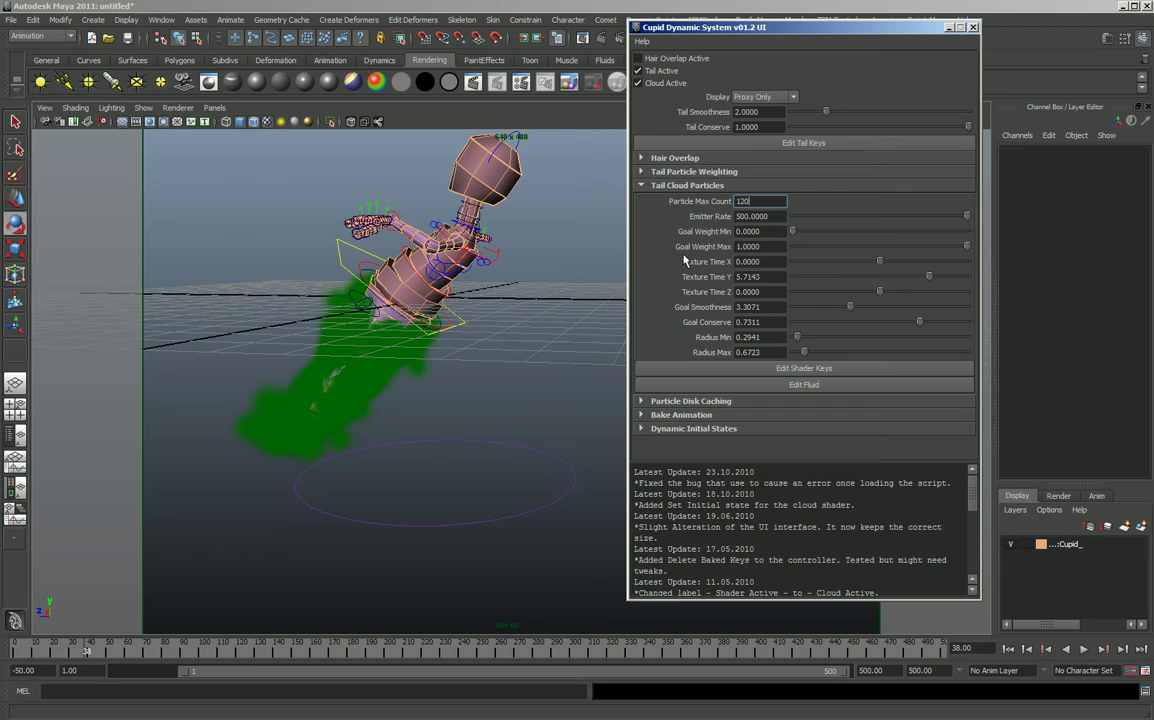
pyautogui.click(1010, 651)
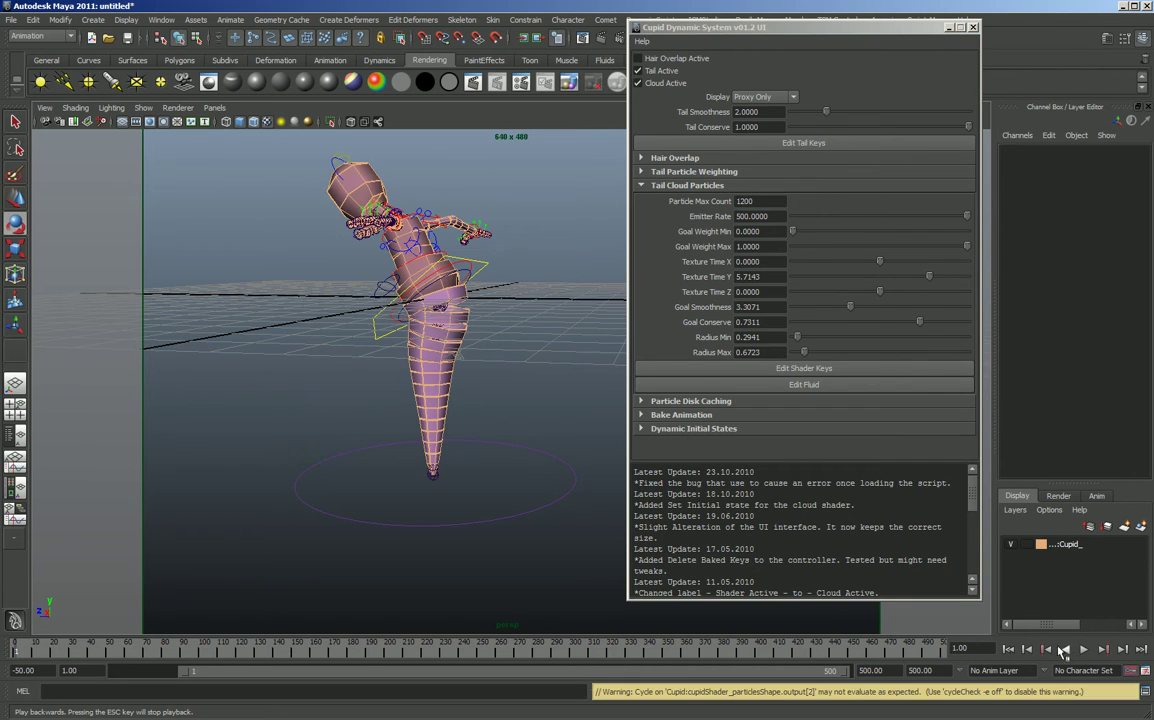
pyautogui.click(1087, 651)
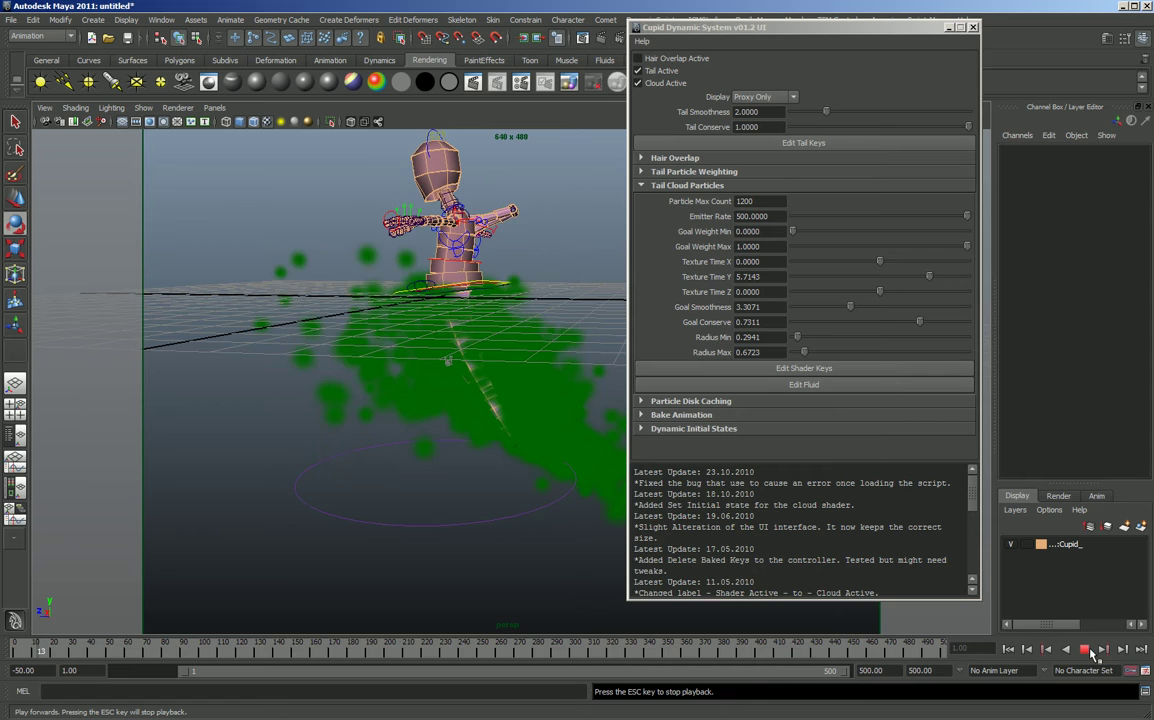
pyautogui.click(1087, 651)
# Select the cloud particles, set Radius Max to 1.6929, and replay the simulation from frame 1
pyautogui.keyDown('alt'); pyautogui.moveTo(378, 325); pyautogui.dragTo(816, 360); pyautogui.keyUp('alt')
pyautogui.click(312, 354)
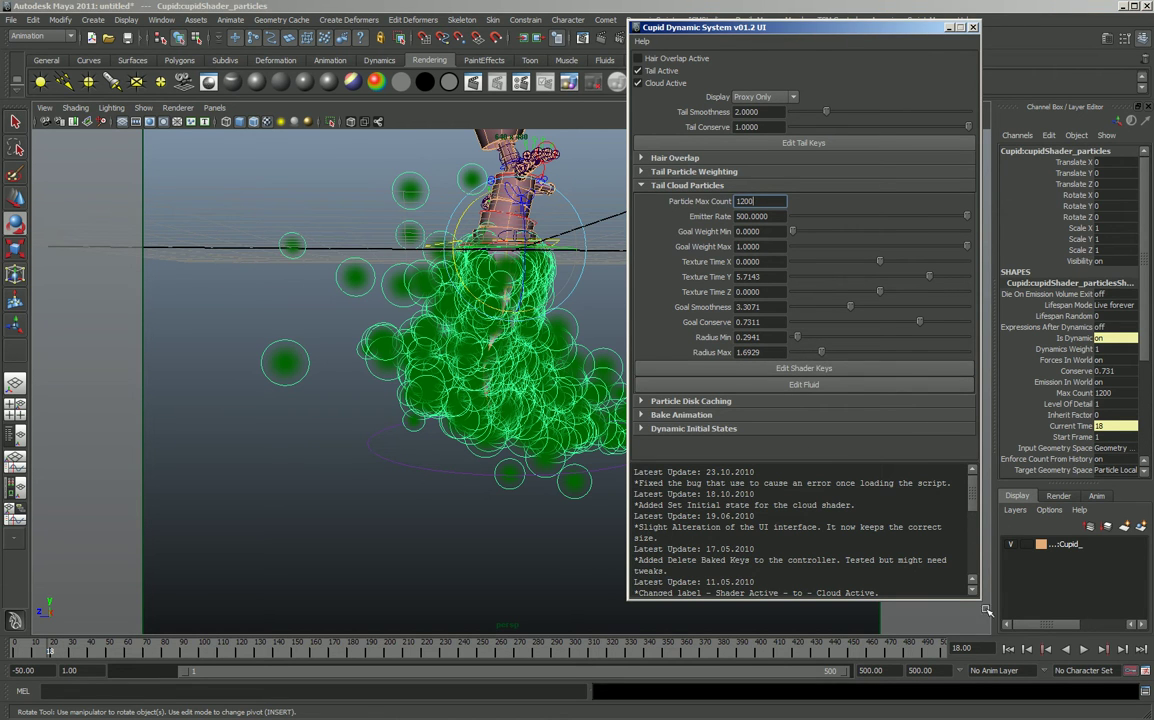
pyautogui.click(1008, 649)
pyautogui.click(1085, 649)
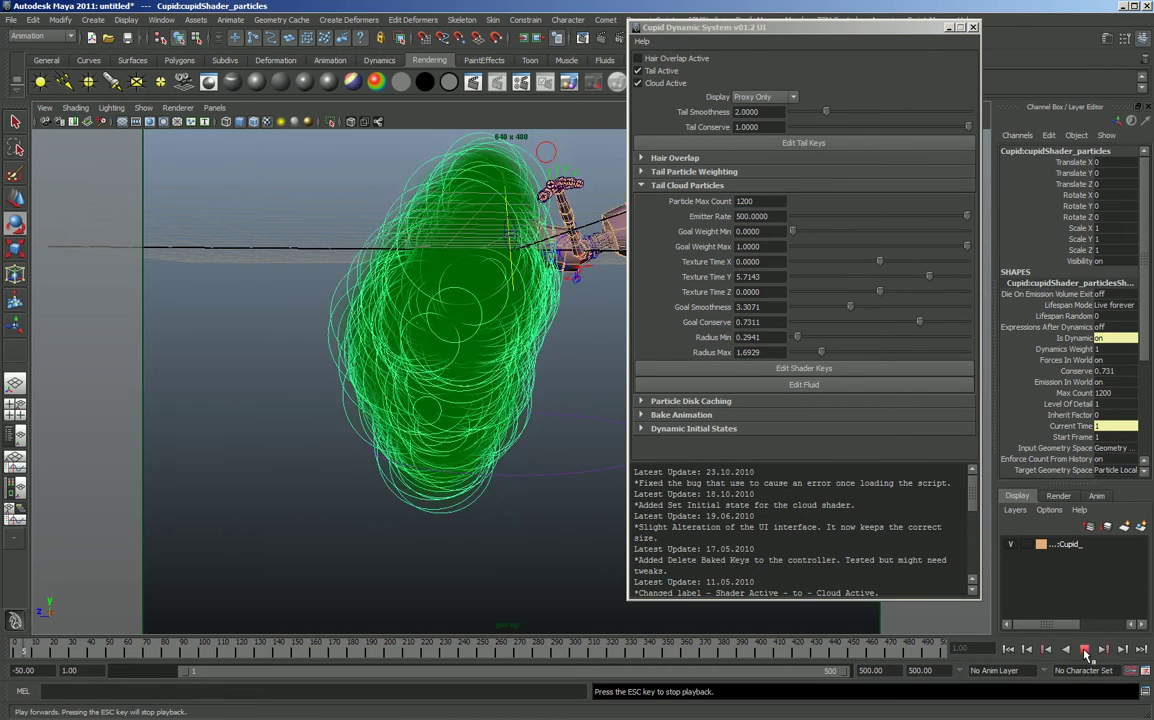
pyautogui.click(1085, 649)
# Reduce Radius Max to 0.9449 and replay the simulation from frame 1 to frame 16
pyautogui.press('e')
pyautogui.moveTo(824, 351); pyautogui.dragTo(810, 352)
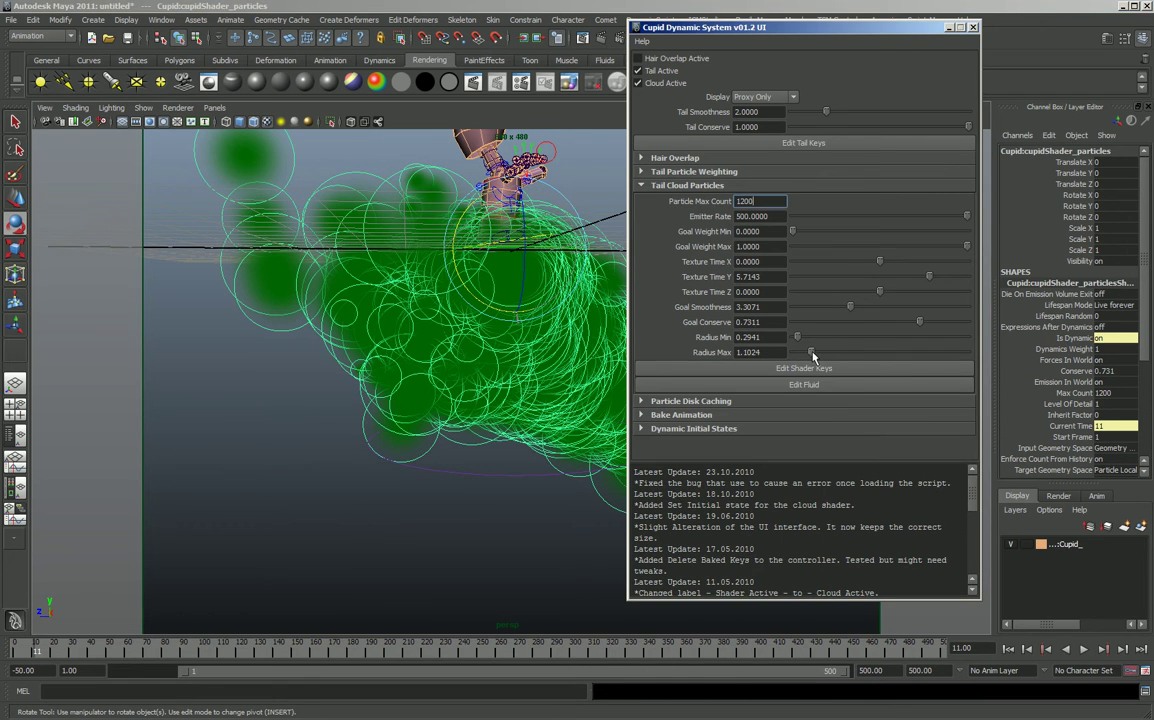
pyautogui.click(1085, 649)
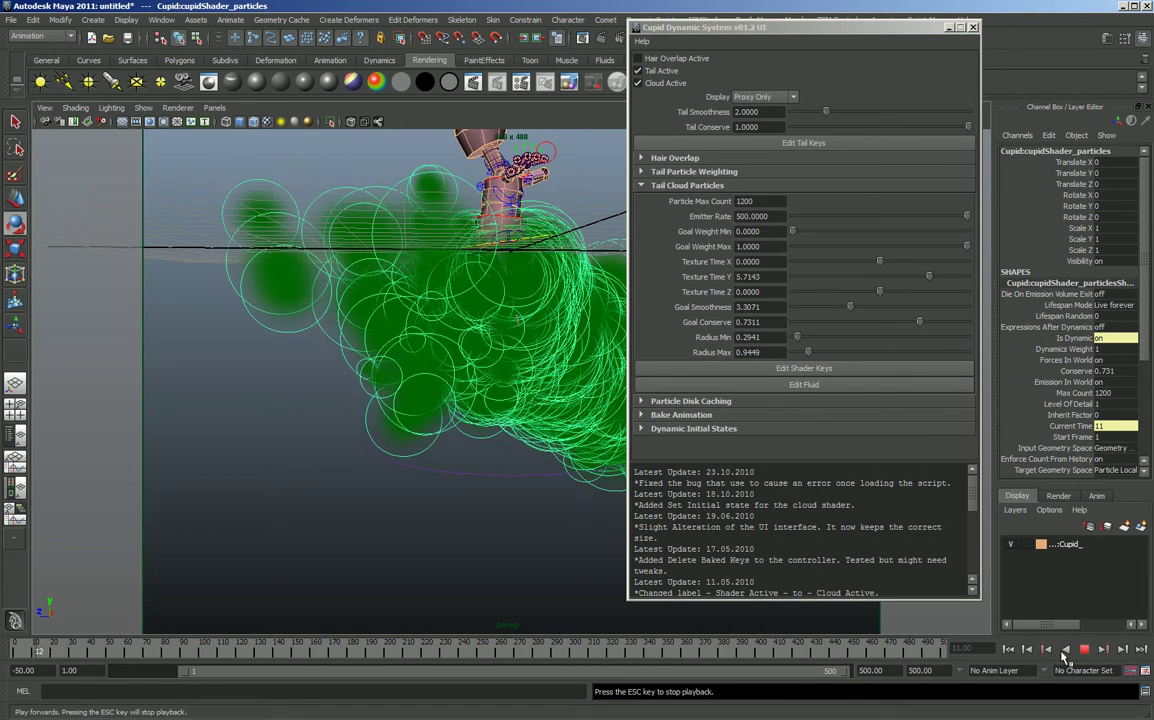
pyautogui.click(1008, 649)
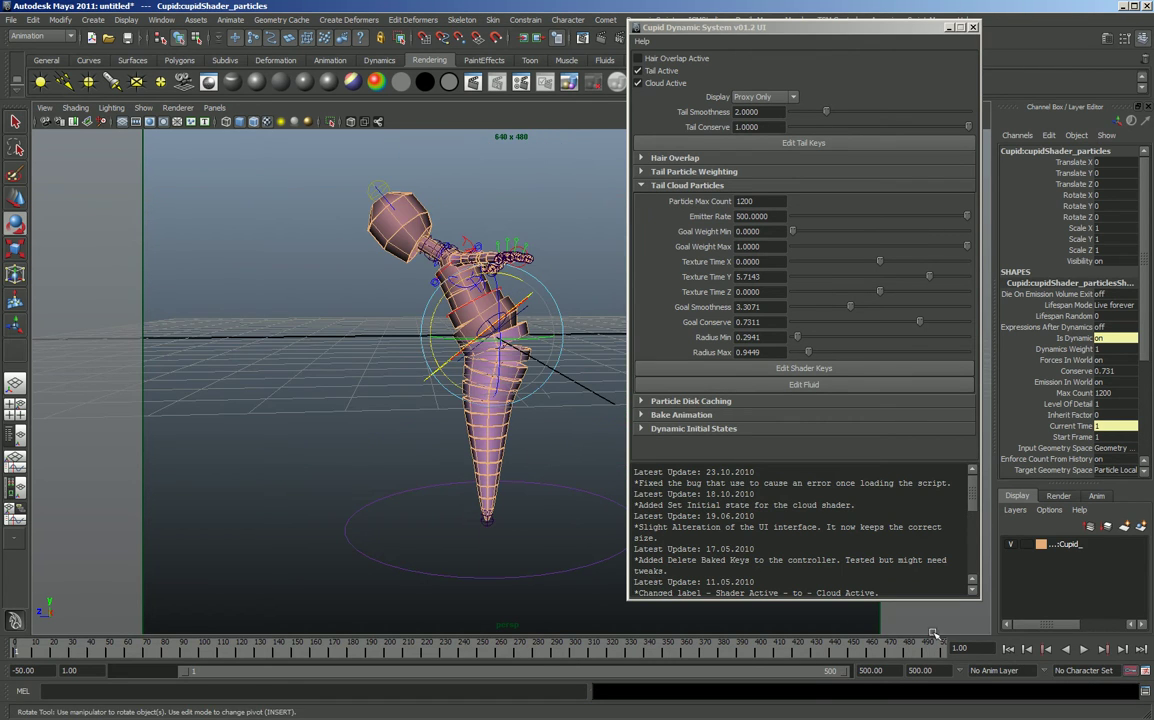
pyautogui.click(1085, 649)
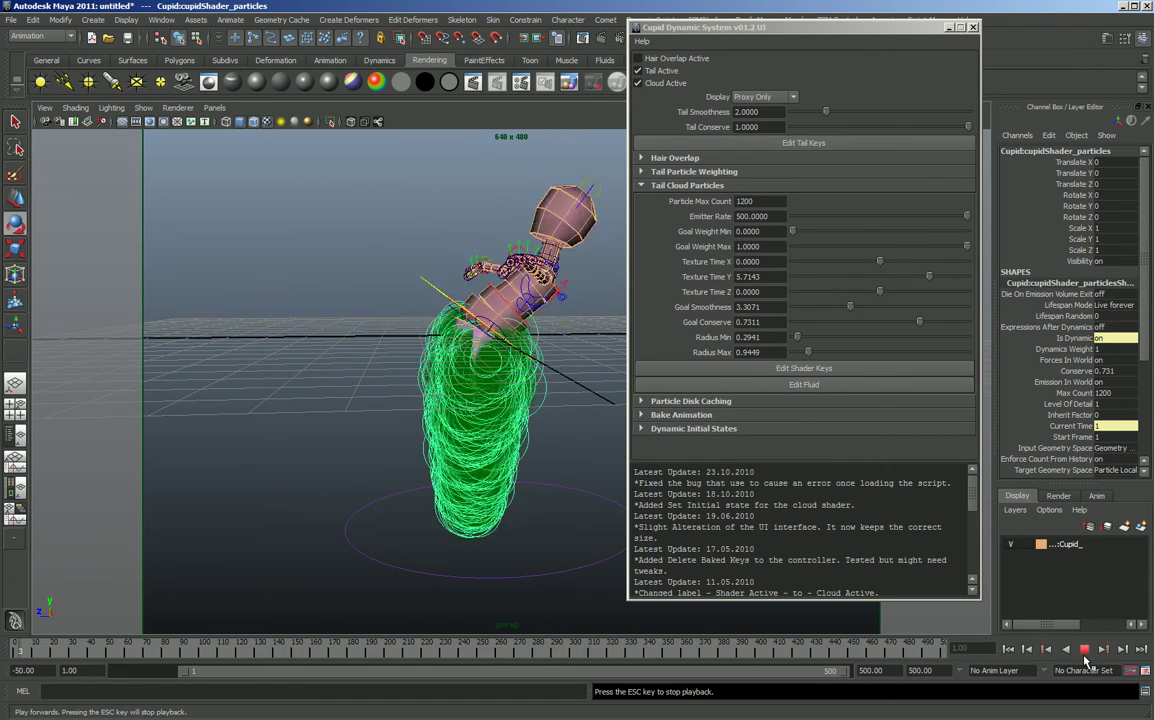
pyautogui.click(1085, 654)
# Open the cloud fluid shape's attributes from the Cupid Dynamic System and look through its container and solver settings
pyautogui.keyDown('alt'); pyautogui.moveTo(391, 464); pyautogui.dragTo(335, 360); pyautogui.keyUp('alt')
pyautogui.keyDown('alt'); pyautogui.moveTo(335, 360); pyautogui.dragTo(400, 368, button='right'); pyautogui.keyUp('alt')
pyautogui.keyDown('alt'); pyautogui.moveTo(400, 368); pyautogui.dragTo(307, 342); pyautogui.keyUp('alt')
pyautogui.click(780, 384)
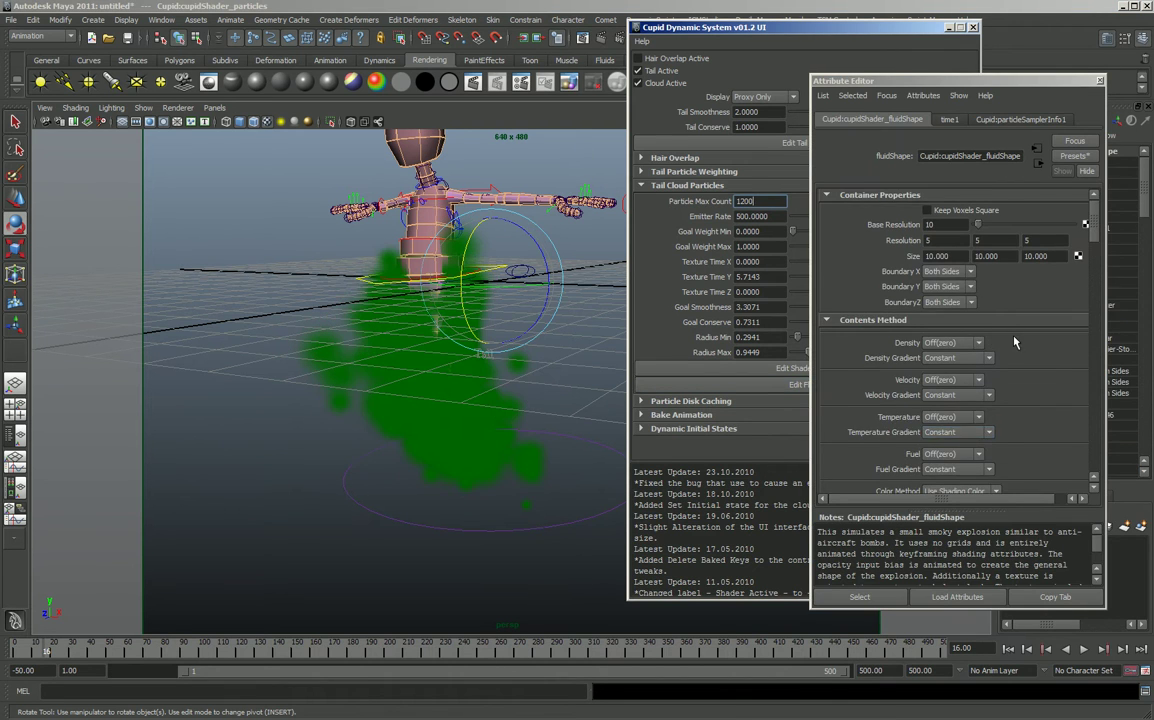
pyautogui.scroll(1, 923, 340)
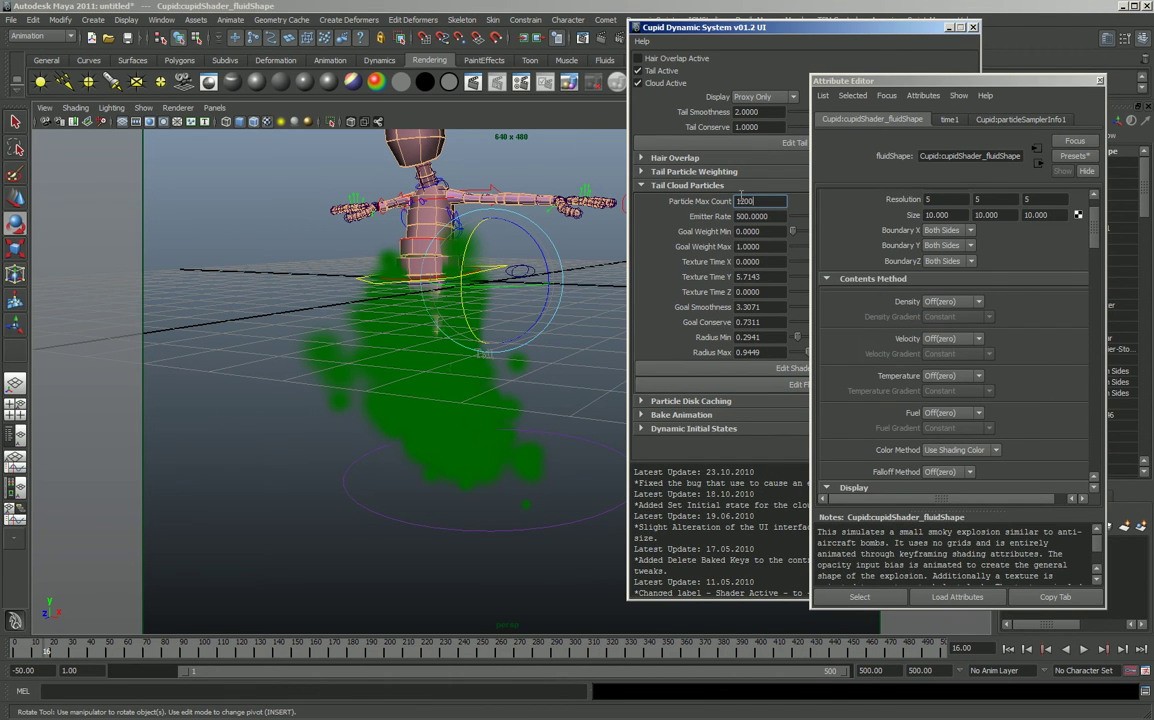
pyautogui.moveTo(790, 35); pyautogui.dragTo(636, 42)
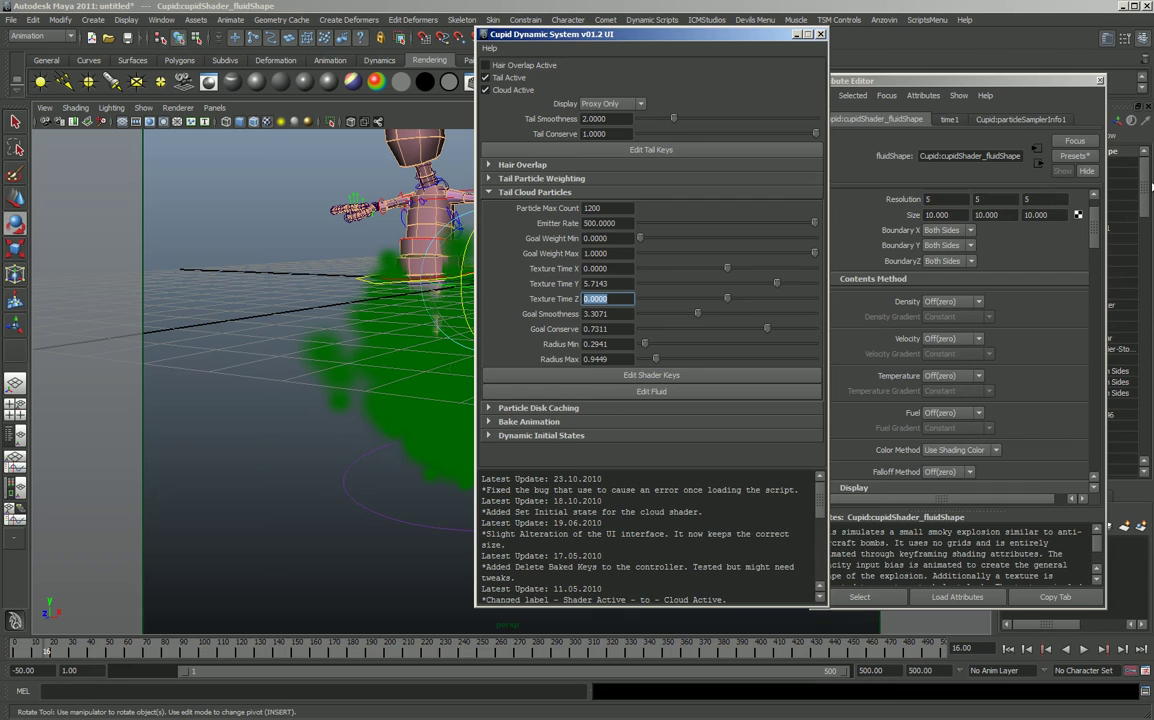
pyautogui.moveTo(1094, 237); pyautogui.dragTo(1094, 310)
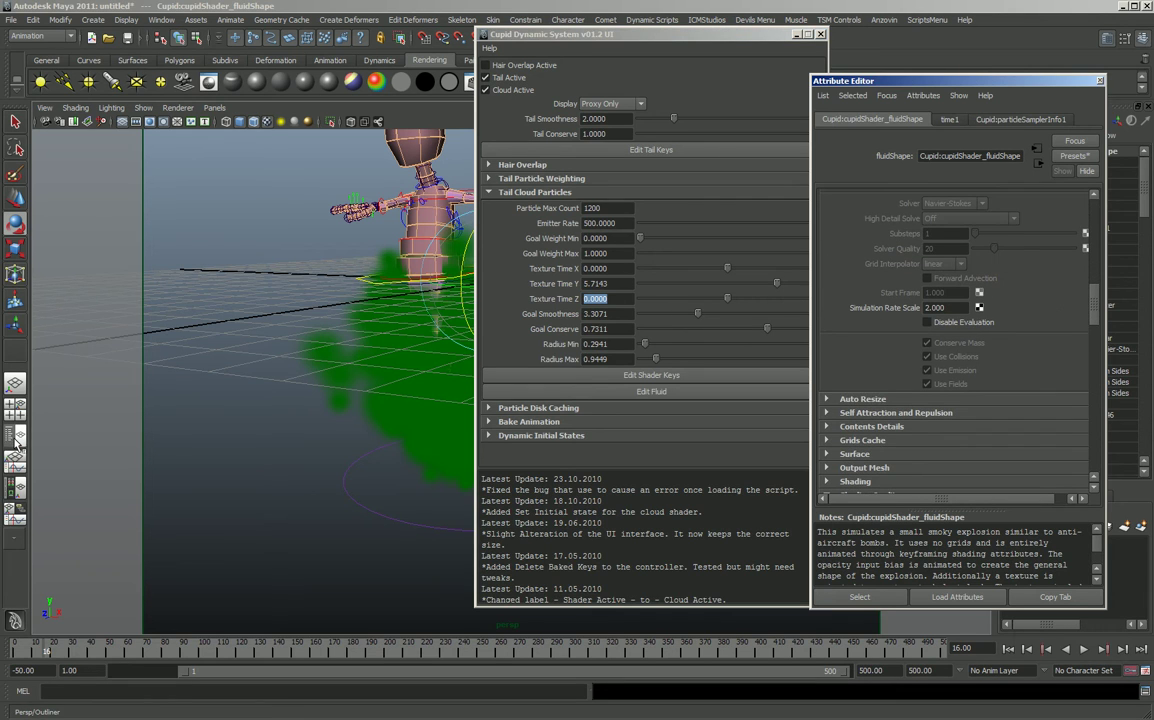
# Select cupidShader_fluid inside the cupidShader group in the Outliner and turn its Visibility on
pyautogui.click(16, 487)
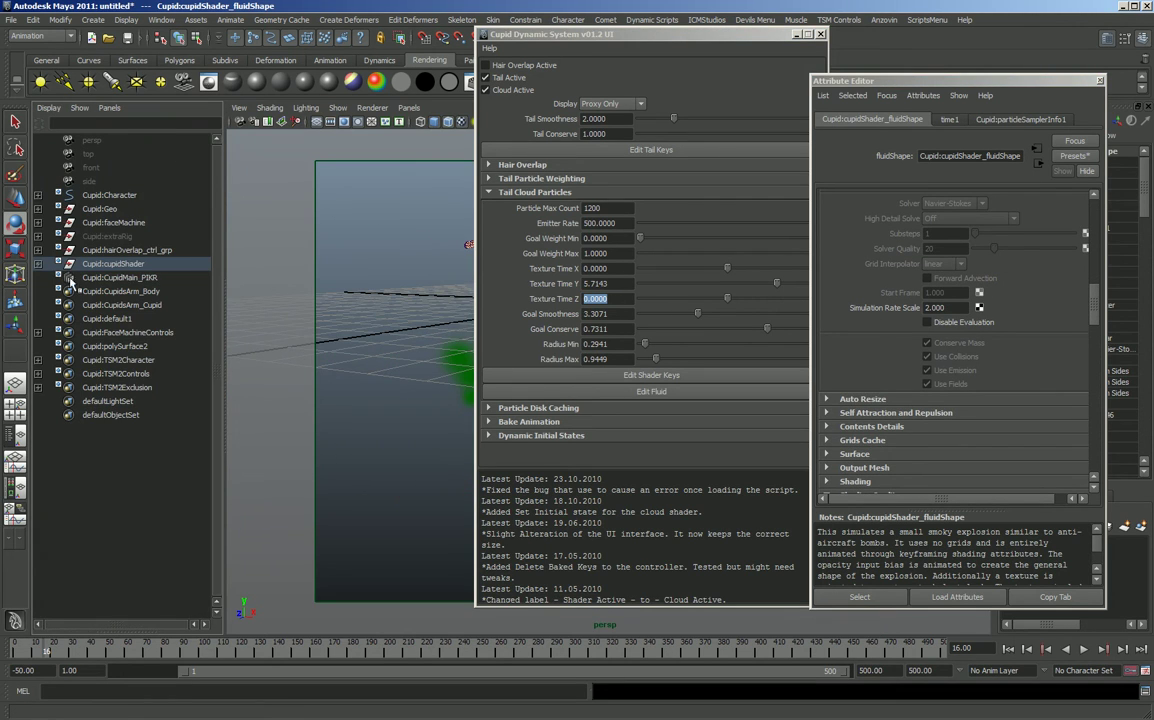
pyautogui.click(38, 264)
pyautogui.click(125, 304)
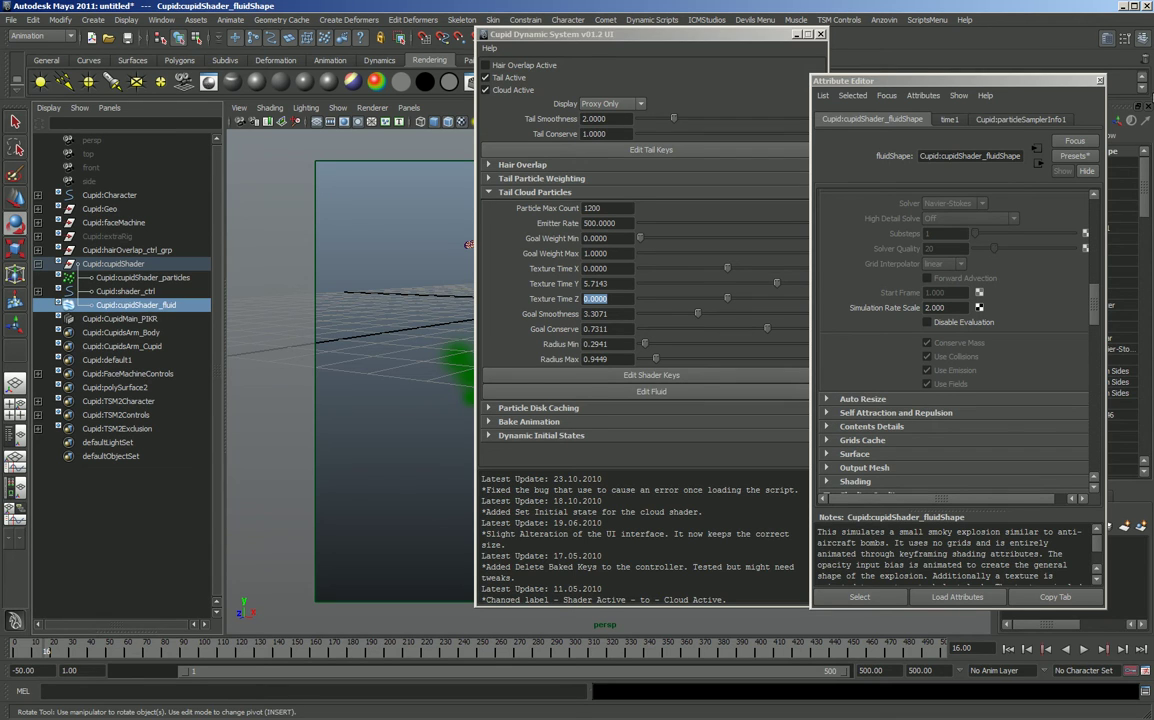
pyautogui.moveTo(921, 80); pyautogui.dragTo(723, 89)
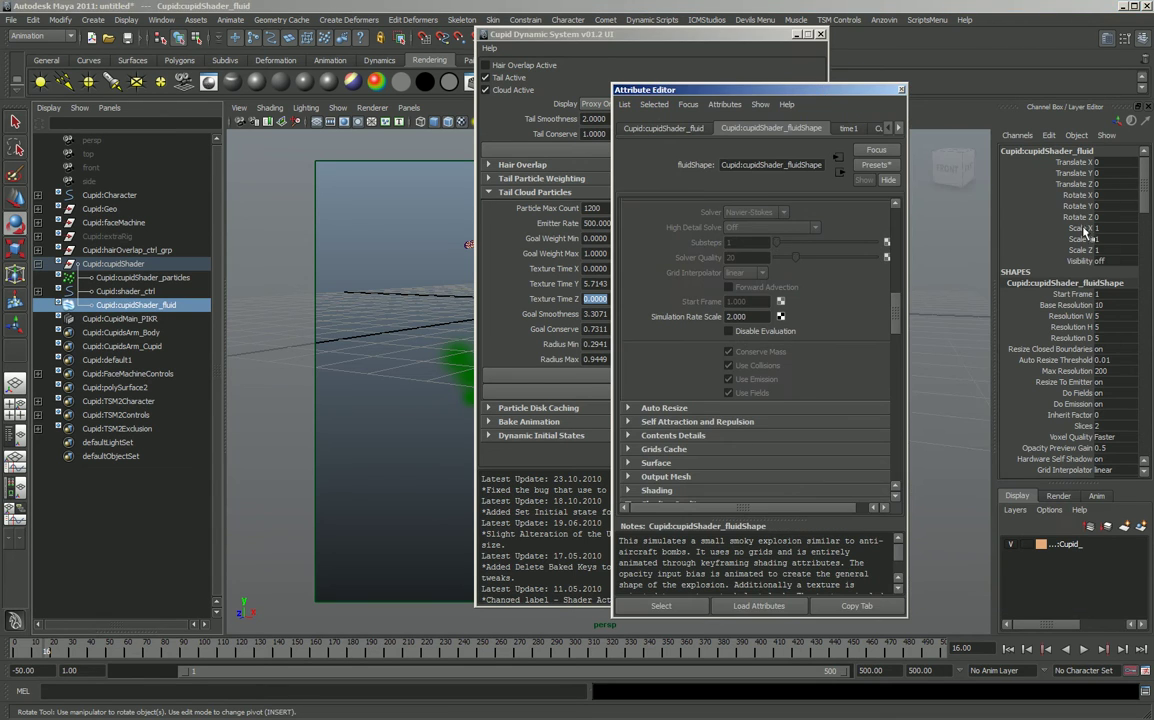
pyautogui.click(1098, 261)
pyautogui.write('1')
pyautogui.press('Return')
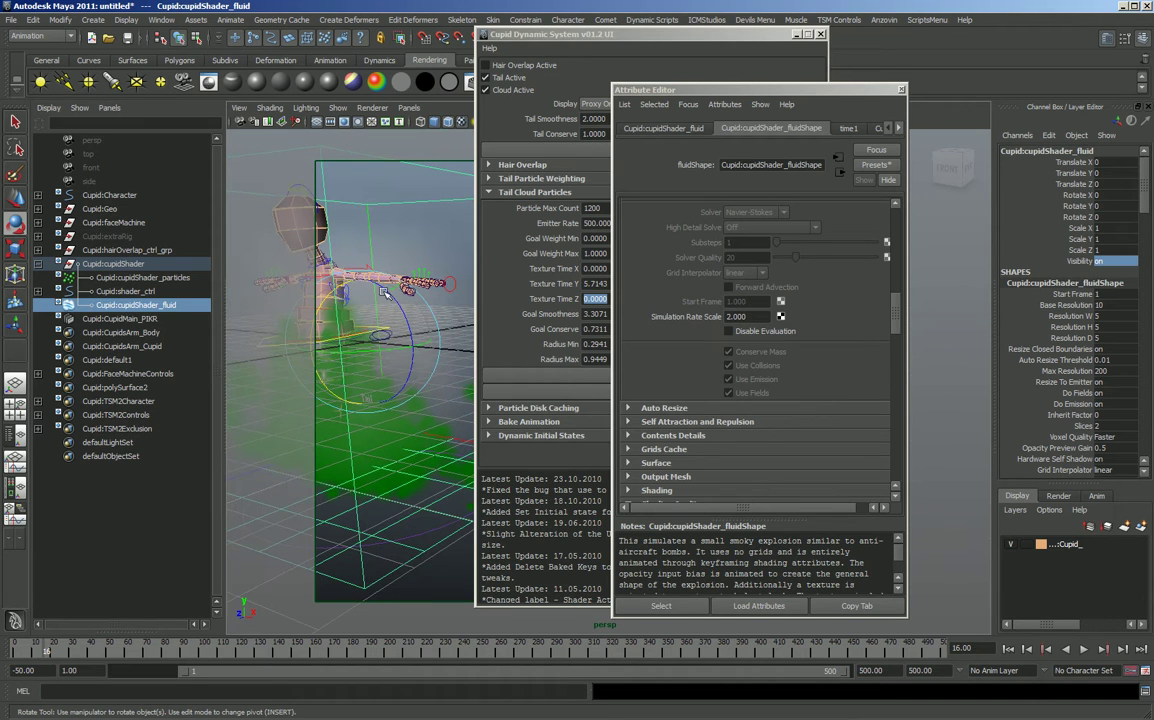
# Isolate the cupidShader_fluid container in a full perspective view, inspect it from different angles, and reselect it
pyautogui.click(884, 91)
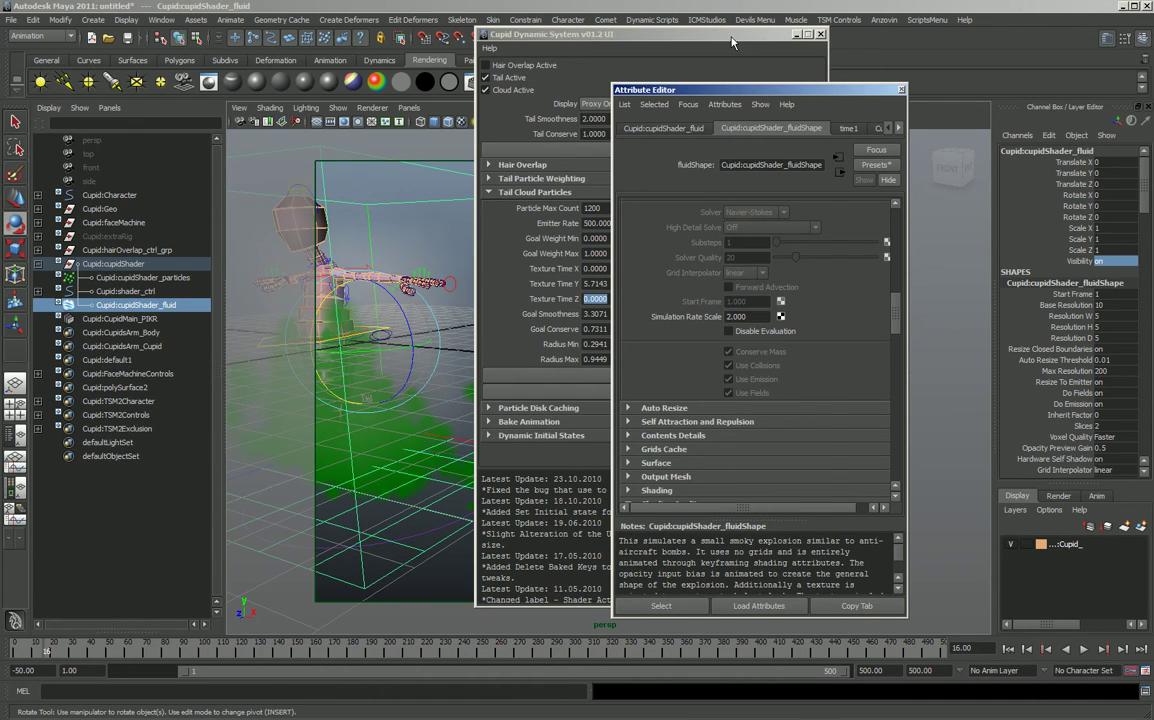
pyautogui.moveTo(731, 42); pyautogui.dragTo(806, 42)
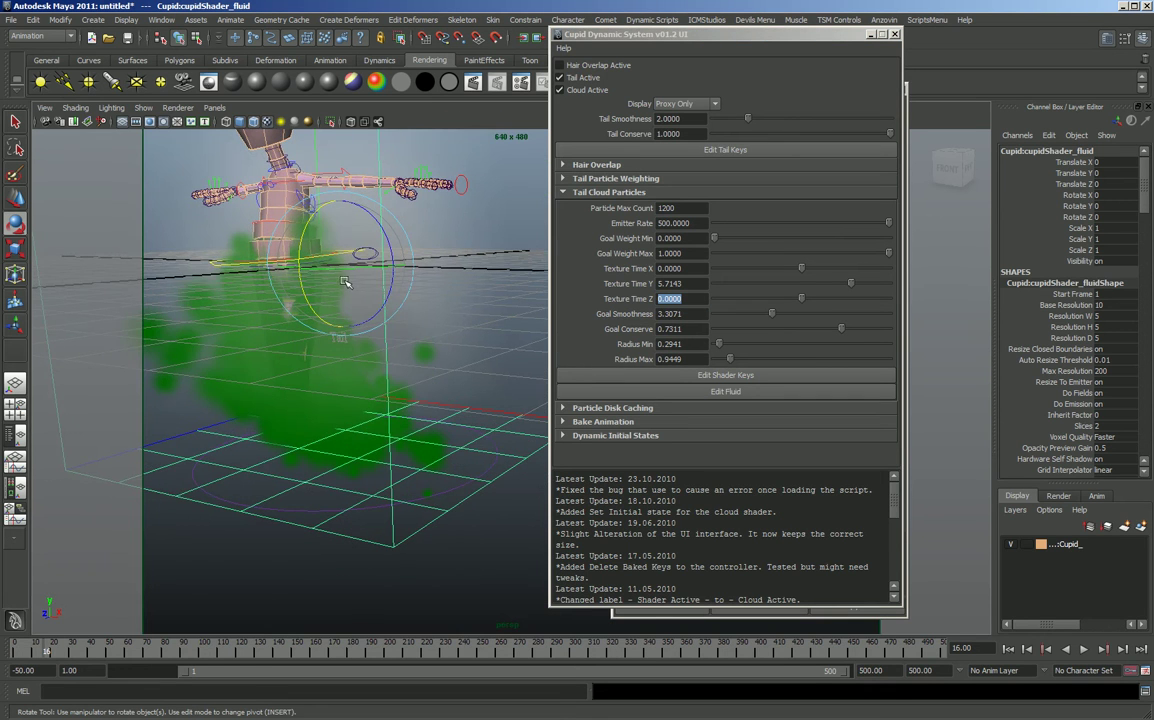
pyautogui.keyDown('alt'); pyautogui.moveTo(343, 283); pyautogui.dragTo(255, 168); pyautogui.keyUp('alt')
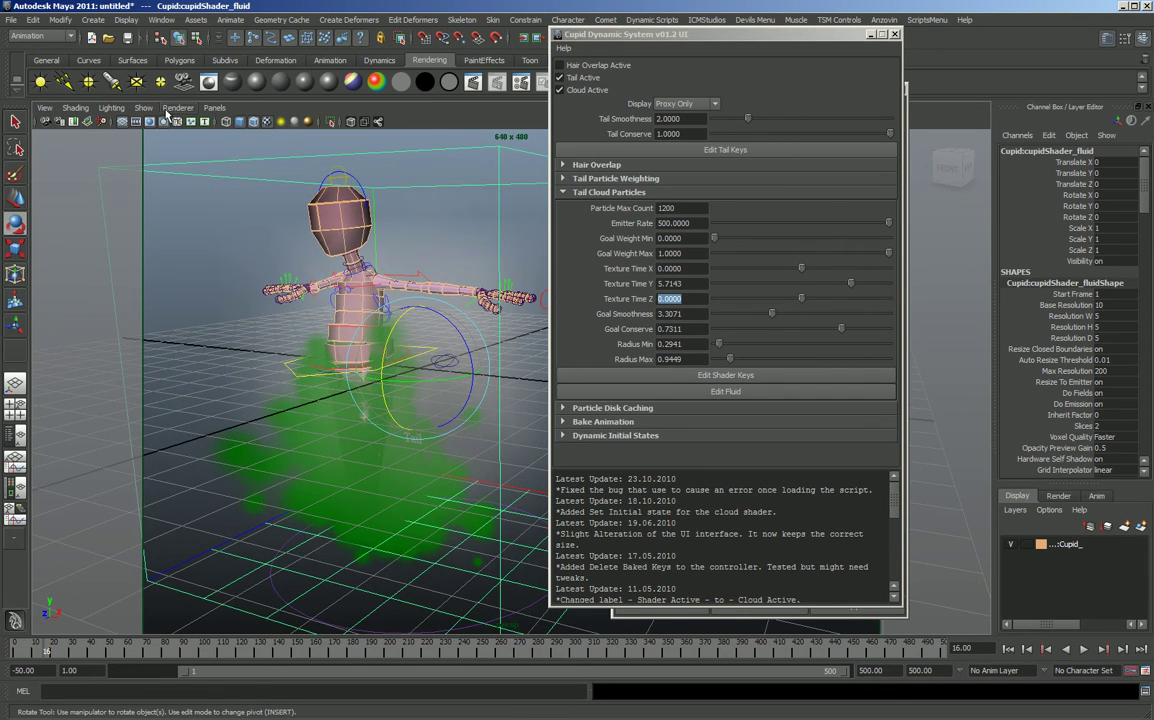
pyautogui.click(143, 107)
pyautogui.moveTo(176, 131)
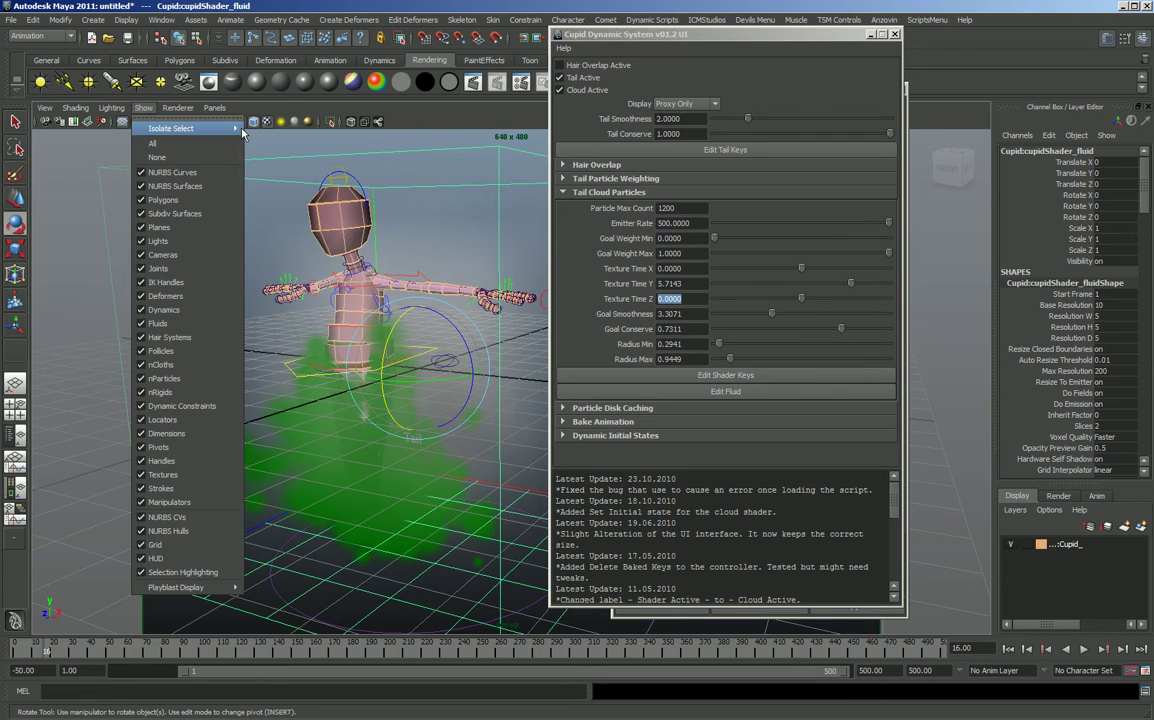
pyautogui.click(283, 136)
pyautogui.keyDown('alt'); pyautogui.moveTo(327, 325); pyautogui.dragTo(240, 302); pyautogui.keyUp('alt')
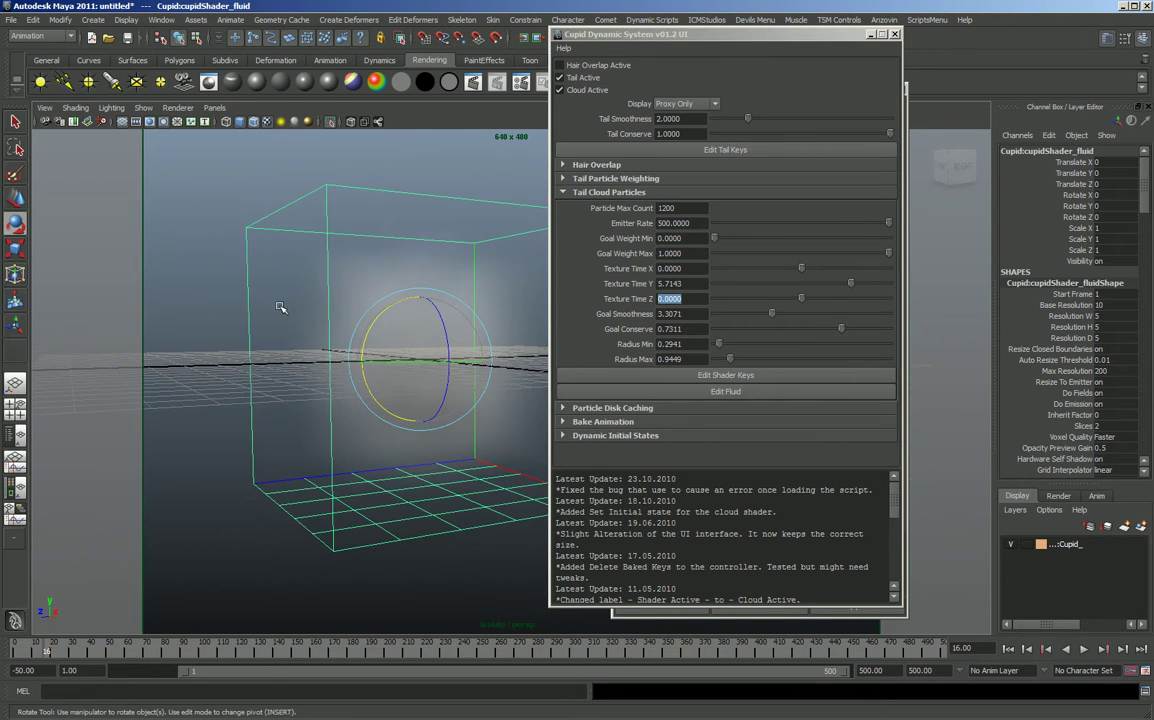
pyautogui.click(207, 265)
pyautogui.keyDown('alt'); pyautogui.moveTo(260, 304); pyautogui.dragTo(335, 332, button='right'); pyautogui.keyUp('alt')
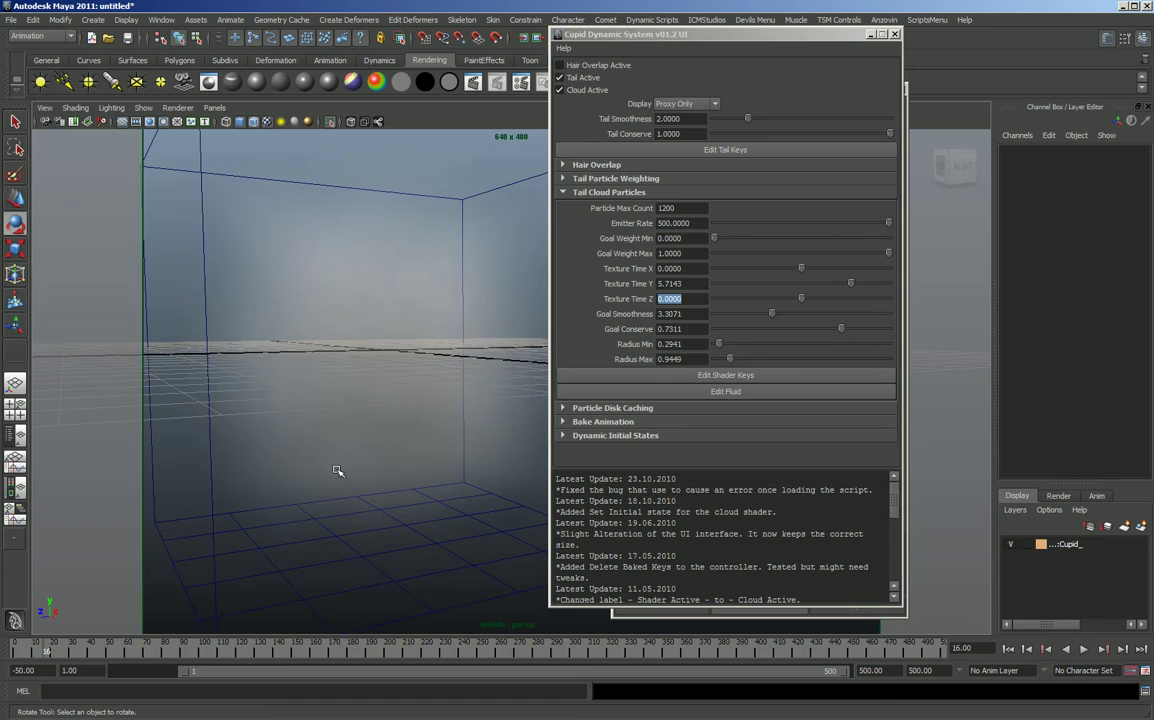
pyautogui.keyDown('alt'); pyautogui.moveTo(337, 477); pyautogui.dragTo(345, 430); pyautogui.keyUp('alt')
pyautogui.keyDown('alt'); pyautogui.moveTo(345, 430); pyautogui.dragTo(340, 381, button='right'); pyautogui.keyUp('alt')
pyautogui.moveTo(329, 289); pyautogui.dragTo(428, 334)
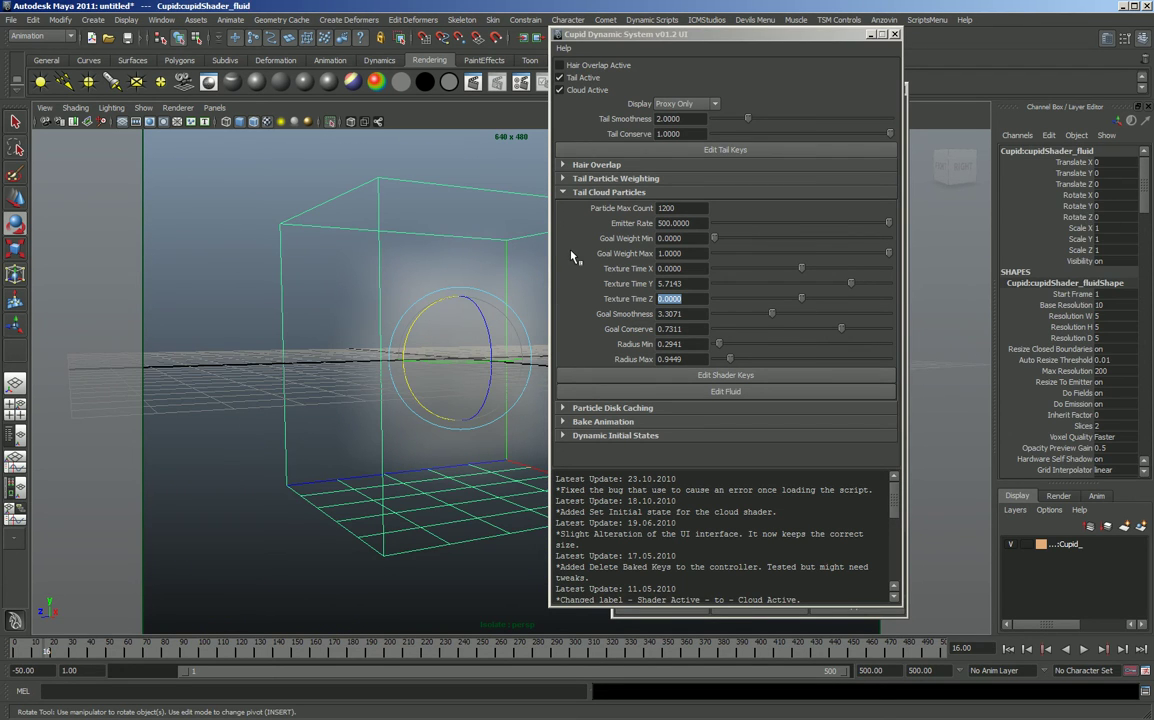
# Enable Keep Voxels Square in the fluid's container properties and set the Base Resolution to 25
pyautogui.moveTo(771, 43); pyautogui.dragTo(587, 60)
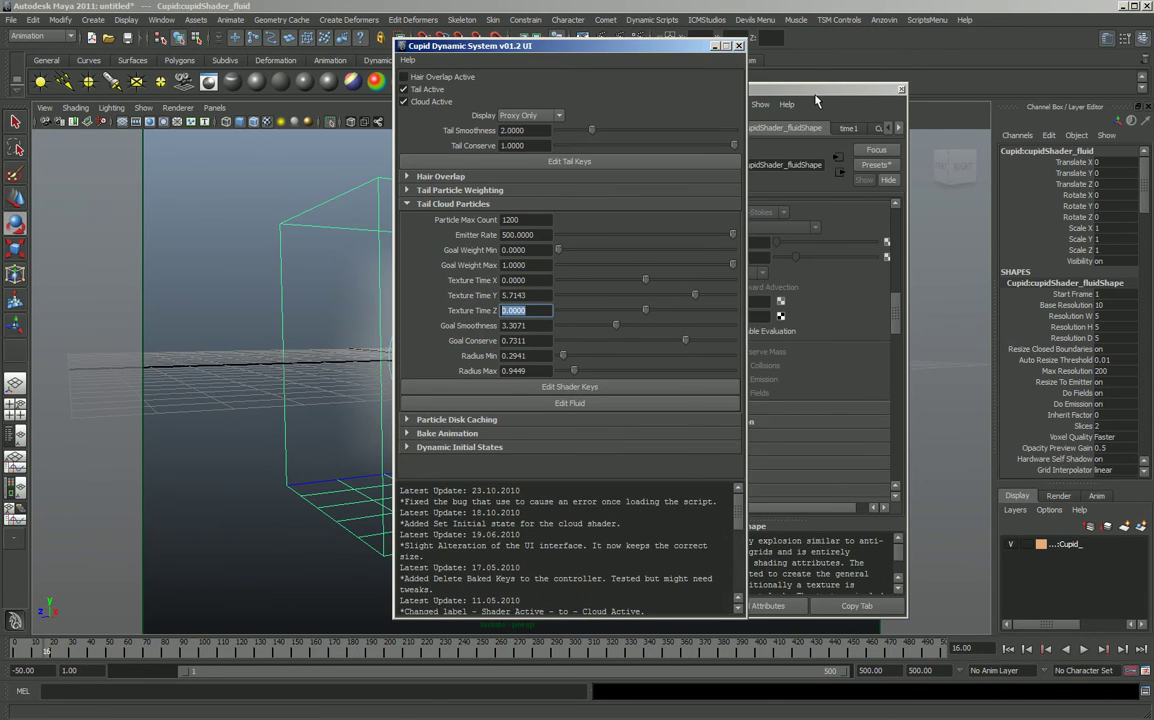
pyautogui.moveTo(815, 90); pyautogui.dragTo(988, 90)
pyautogui.scroll(10, 940, 250)
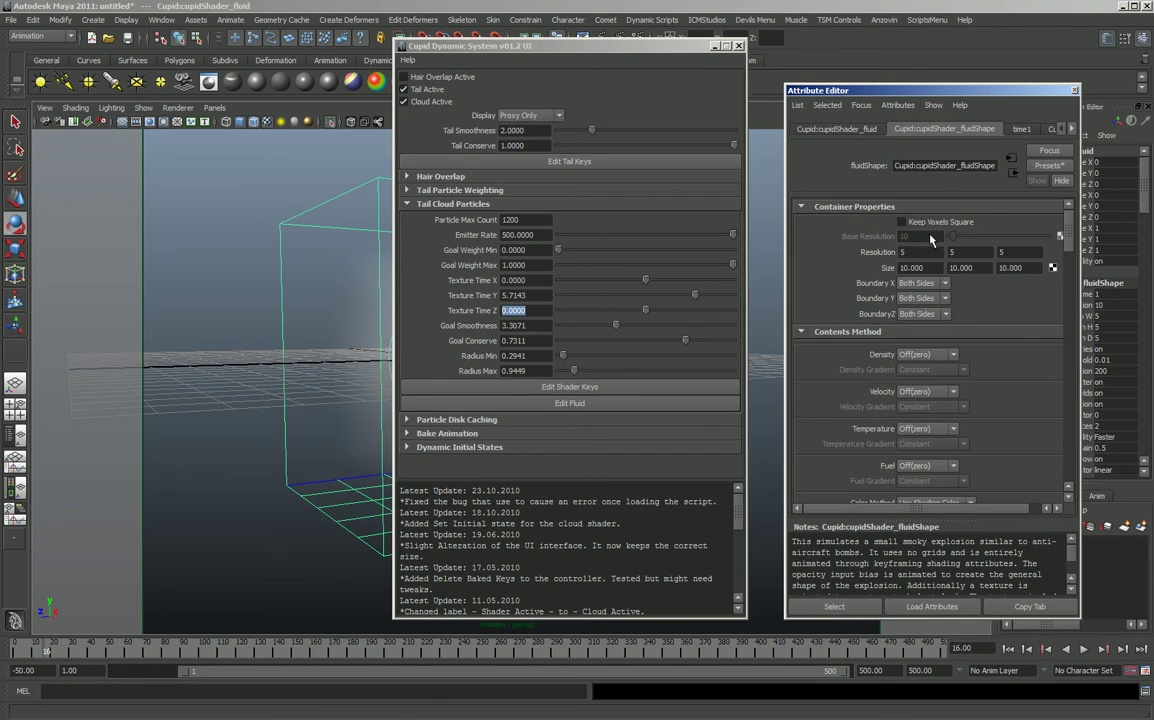
pyautogui.click(902, 222)
pyautogui.click(918, 236)
pyautogui.write('25')
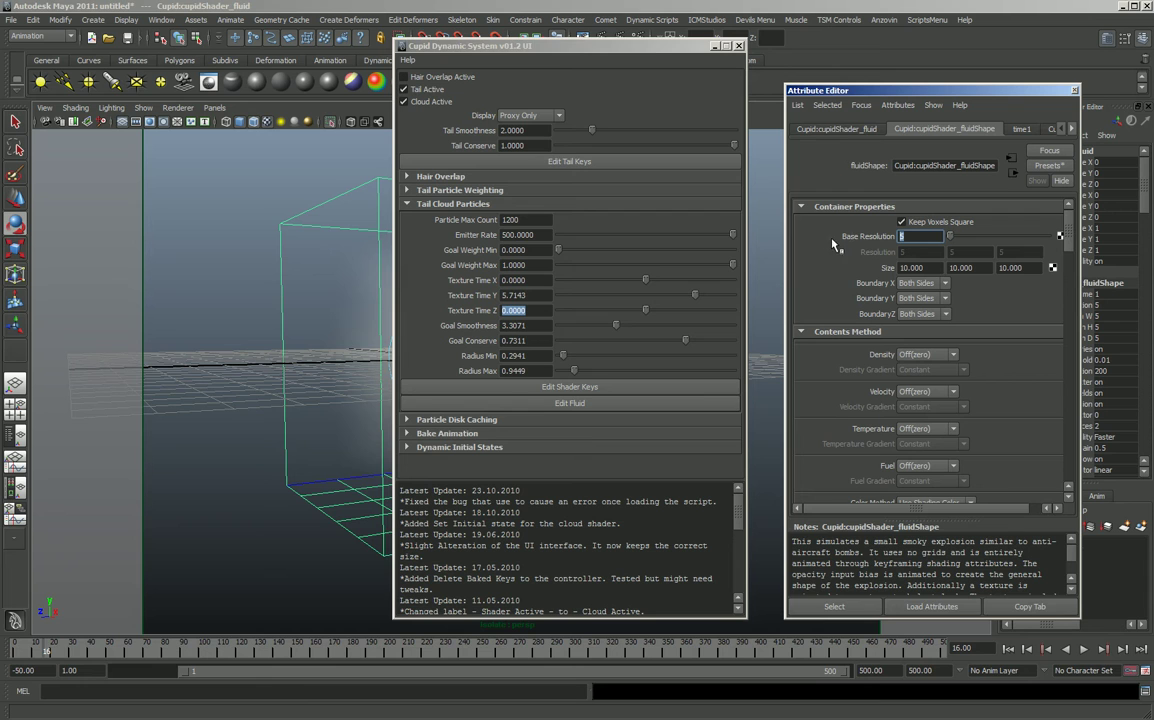
pyautogui.press('Return')
# Turn off Keep Voxels Square and set the fluid container's resolution to 25, 25, 25
pyautogui.moveTo(610, 47); pyautogui.dragTo(148, 168)
pyautogui.keyDown('alt'); pyautogui.moveTo(478, 398); pyautogui.dragTo(497, 372); pyautogui.keyUp('alt')
pyautogui.click(902, 222)
pyautogui.click(918, 252)
pyautogui.write('25')
pyautogui.press('Return')
pyautogui.click(965, 252)
pyautogui.write('25')
pyautogui.press('Tab')
pyautogui.write('25')
pyautogui.scroll(4, 522, 324)
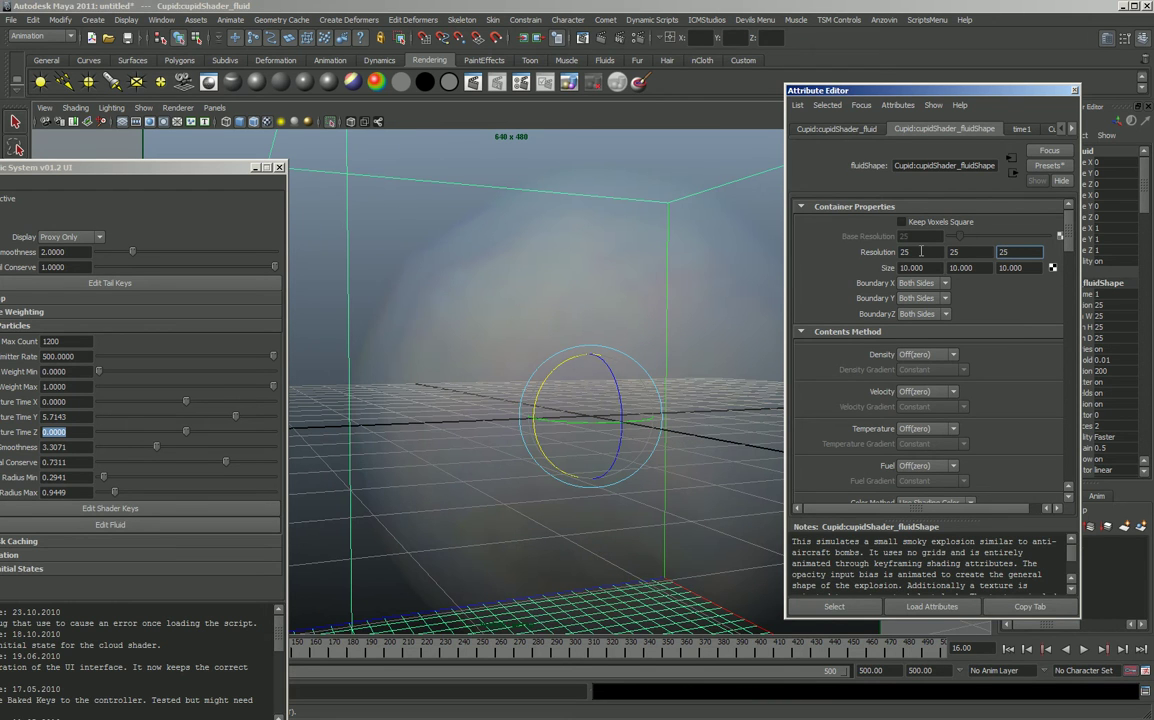
# Try the fluid container's first two resolution values at 100, and return the first one to 25
pyautogui.doubleClick(921, 251)
pyautogui.write('100')
pyautogui.press('Tab')
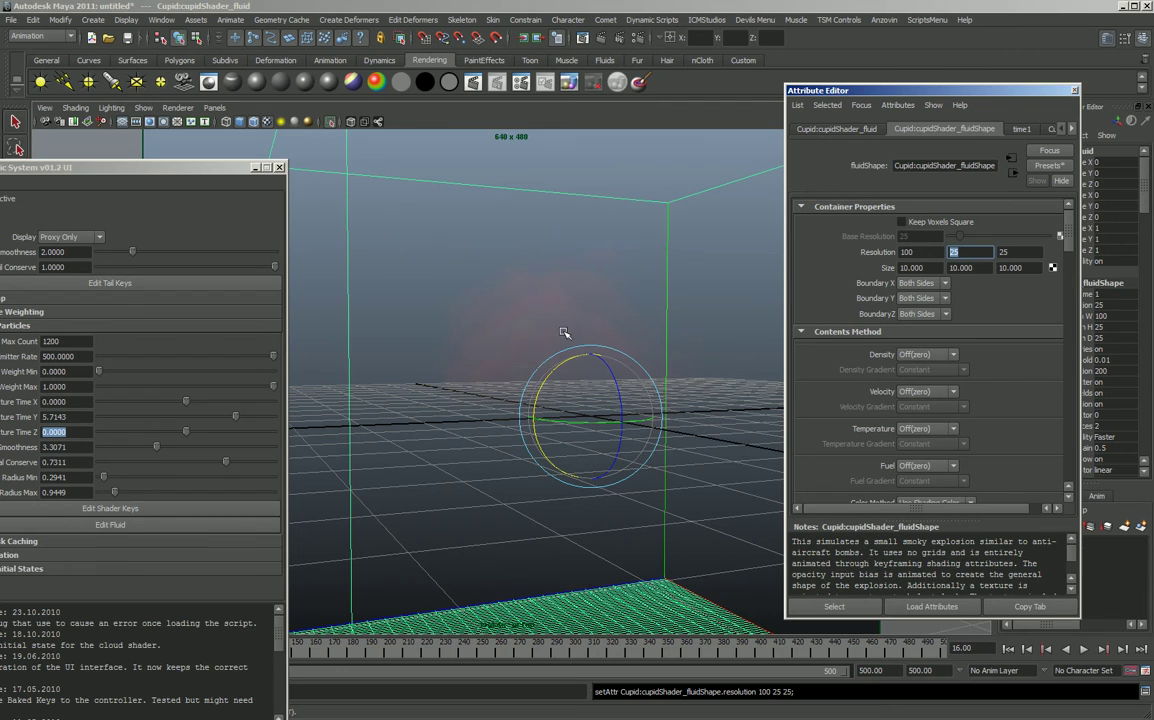
pyautogui.write('100')
pyautogui.press('Return')
pyautogui.keyDown('alt'); pyautogui.moveTo(662, 300); pyautogui.dragTo(725, 331); pyautogui.keyUp('alt')
pyautogui.moveTo(927, 254); pyautogui.dragTo(868, 254)
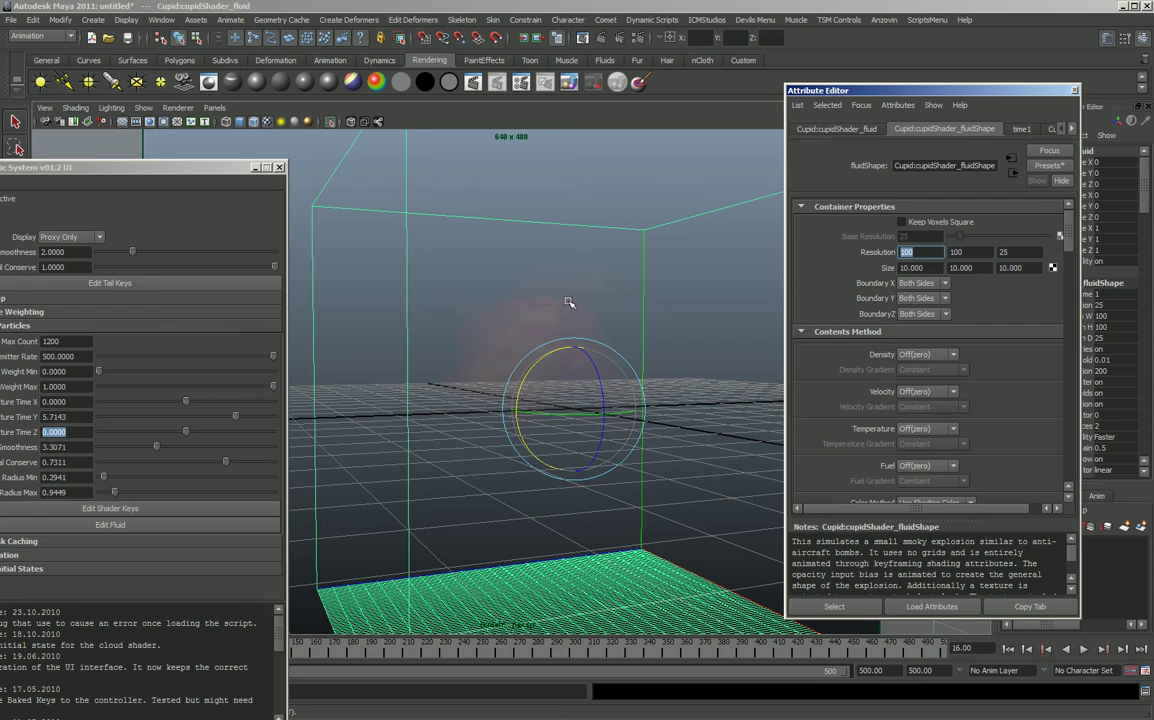
pyautogui.write('f25')
pyautogui.press('Return')
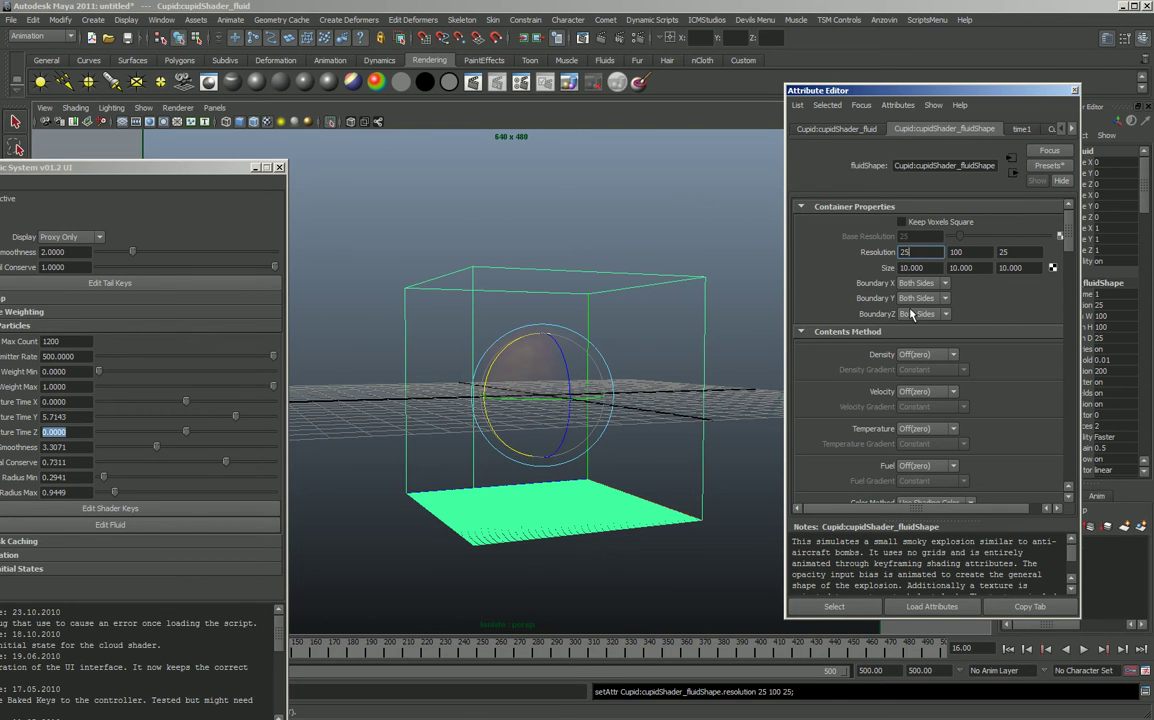
# Set the fluid container's resolution to 5, 5, 5
pyautogui.write('5')
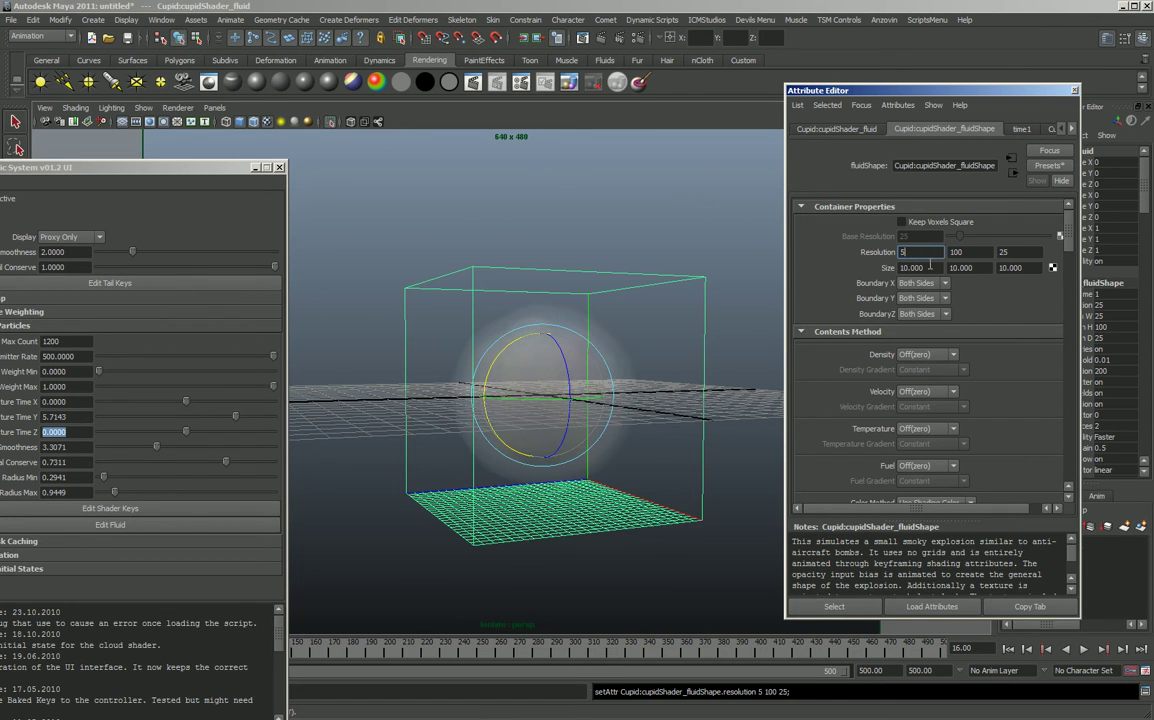
pyautogui.press('Tab')
pyautogui.write('5')
pyautogui.press('Return')
pyautogui.doubleClick(1027, 254)
pyautogui.write('5')
pyautogui.press('Return')
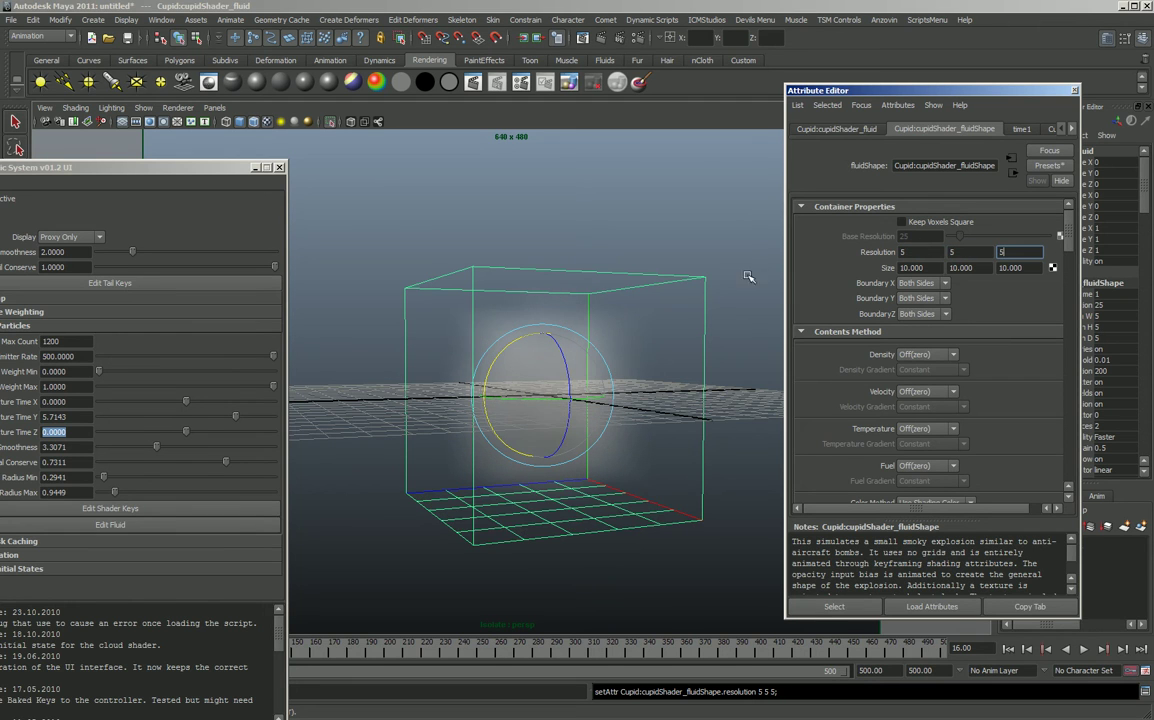
# Bring the Cupid Dynamic System window into full view to check the Texture Time settings, and inspect the fluid container beside it from another angle
pyautogui.moveTo(123, 172); pyautogui.dragTo(550, 101)
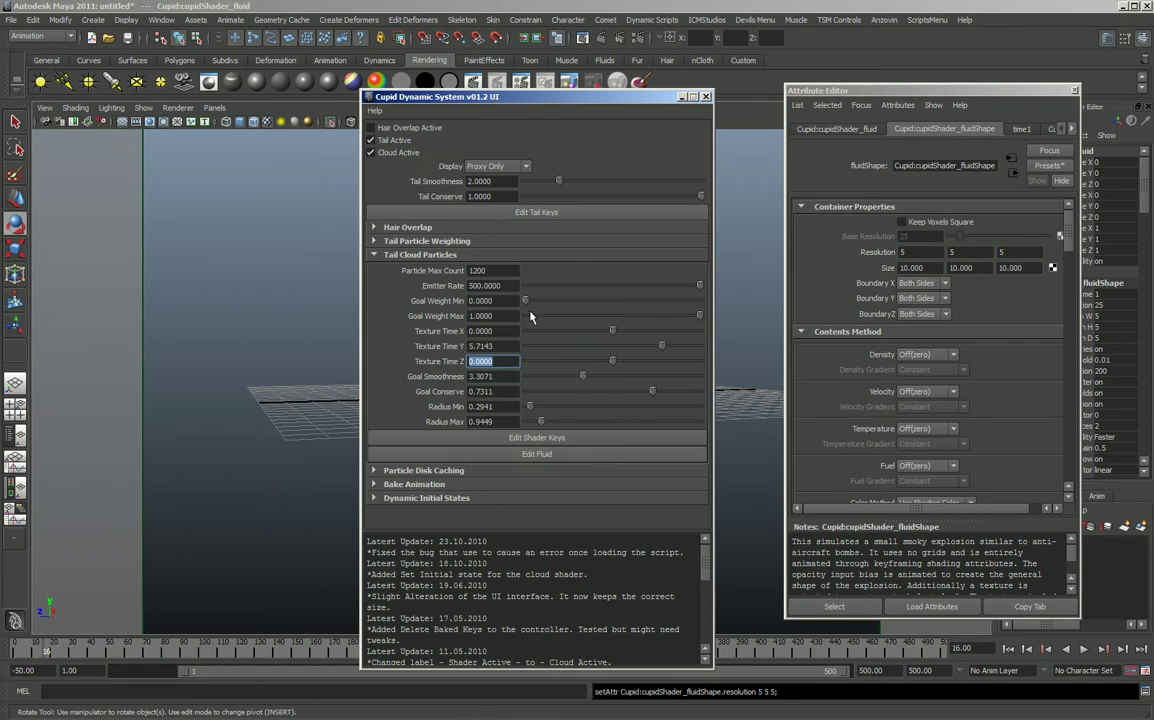
pyautogui.click(503, 331)
pyautogui.moveTo(505, 337); pyautogui.dragTo(412, 362)
pyautogui.moveTo(533, 104); pyautogui.dragTo(751, 52)
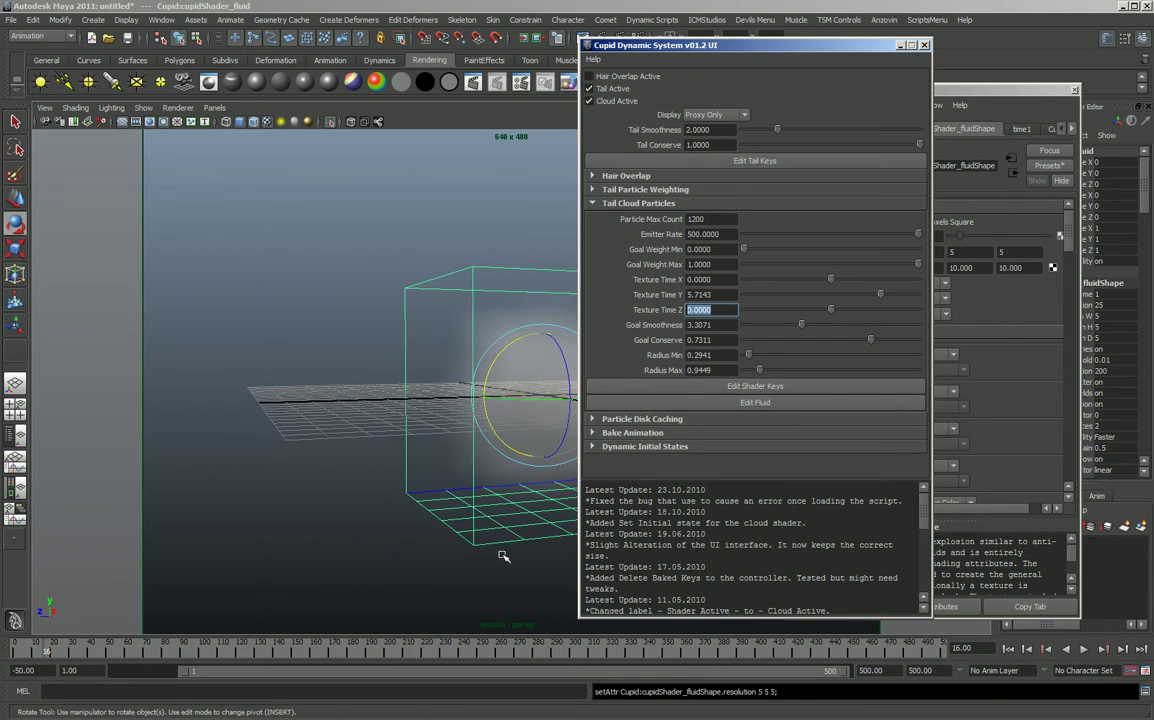
pyautogui.press('f')
pyautogui.keyDown('alt'); pyautogui.moveTo(429, 499); pyautogui.dragTo(196, 403); pyautogui.keyUp('alt')
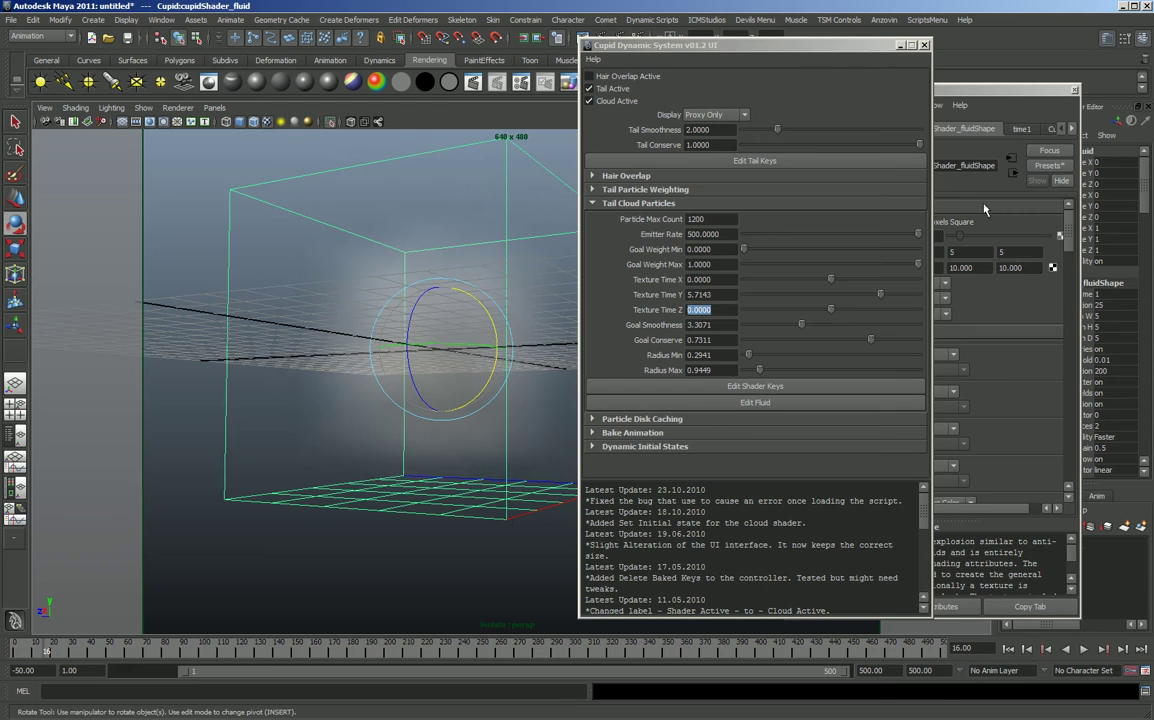
# Examine the texture, implode and lighting attributes of cupidShader_fluidShape in the Attribute Editor
pyautogui.click(1005, 107)
pyautogui.moveTo(1070, 229); pyautogui.dragTo(1056, 378)
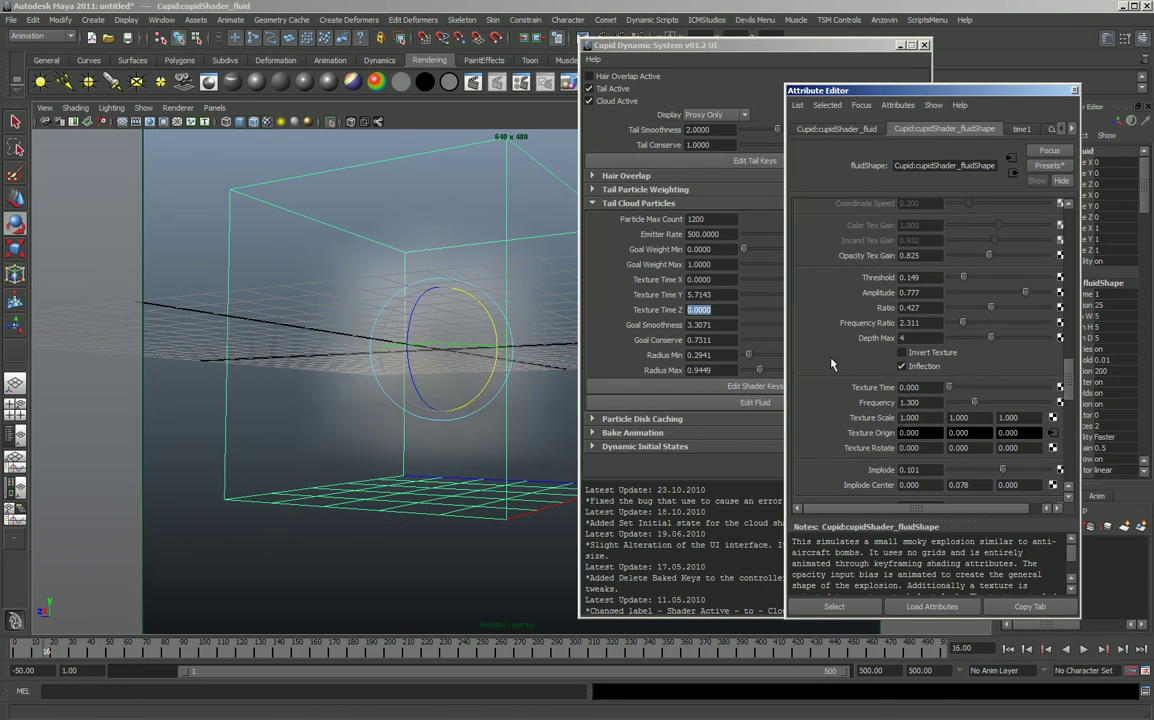
pyautogui.scroll(1, 829, 329)
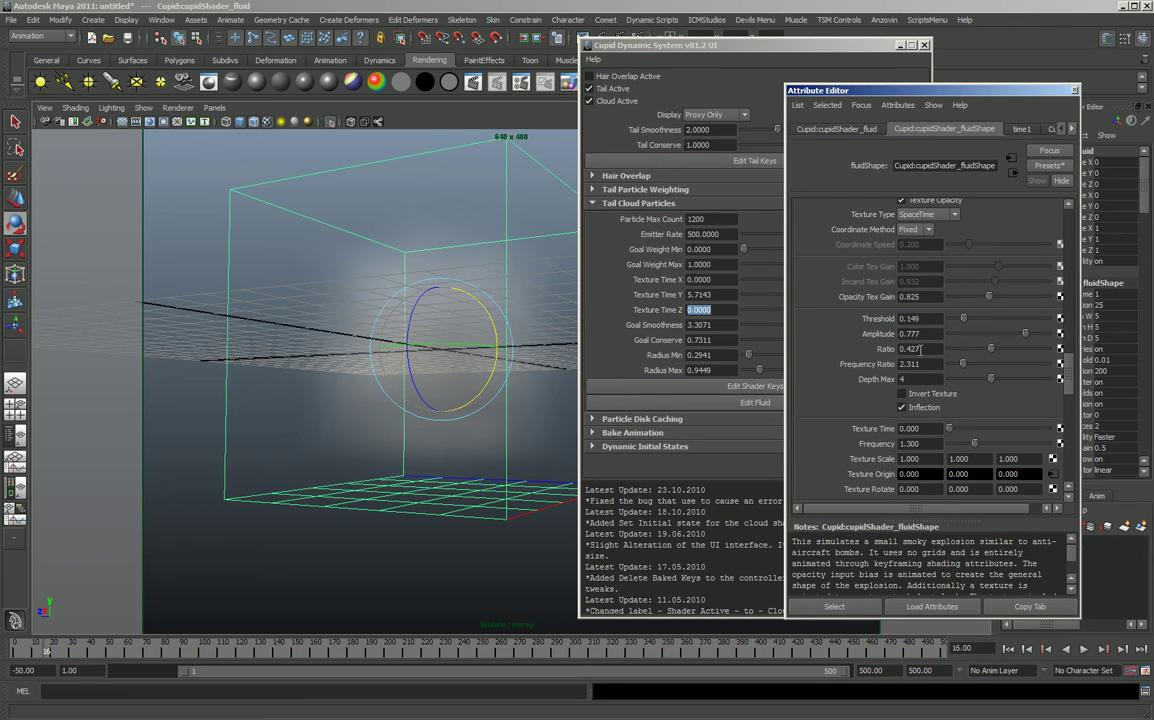
pyautogui.scroll(-1, 947, 417)
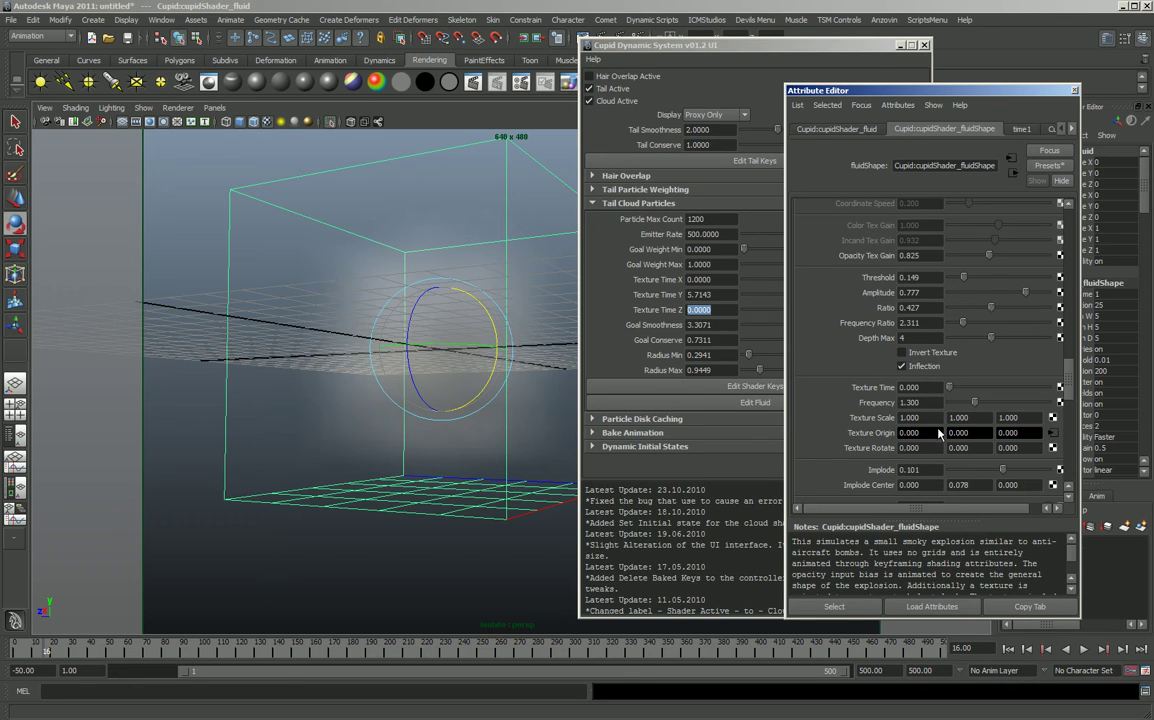
pyautogui.scroll(-1, 938, 433)
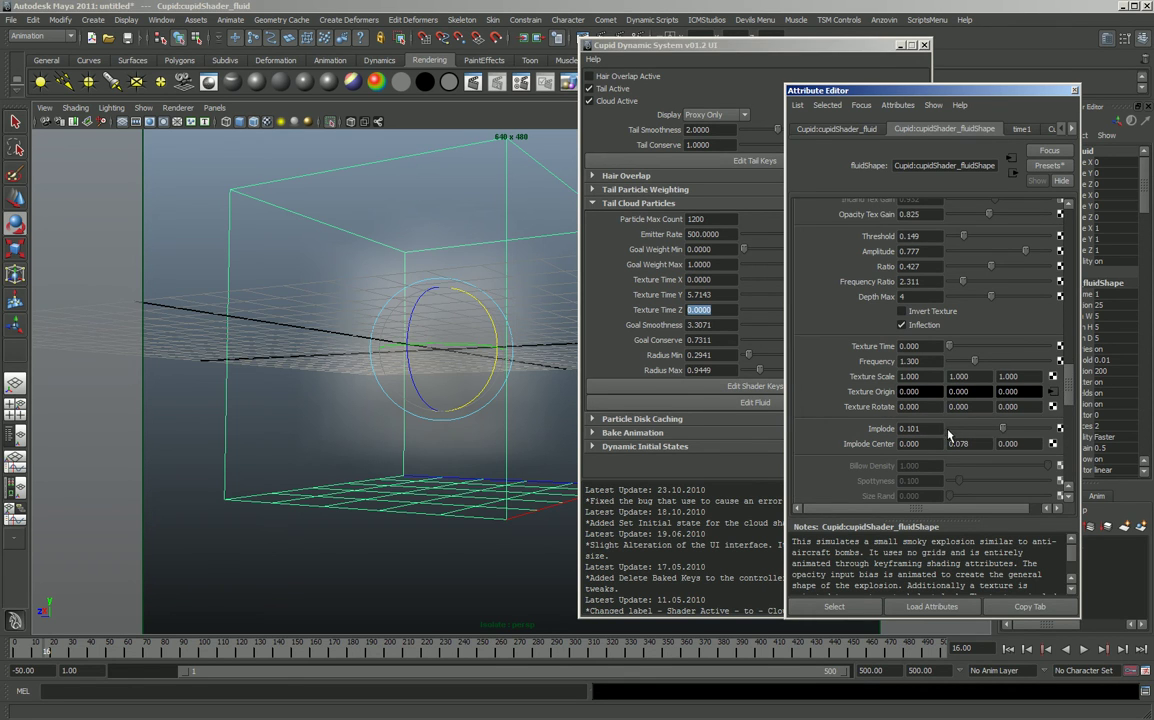
pyautogui.scroll(-5, 947, 434)
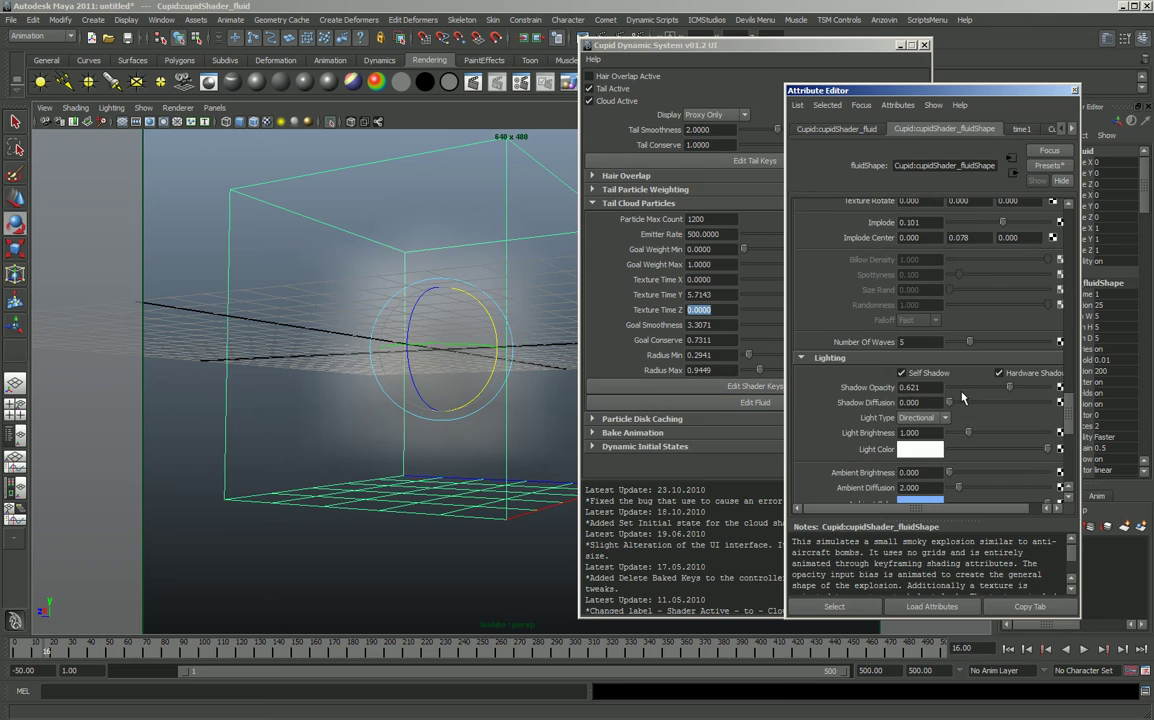
pyautogui.scroll(-1, 965, 425)
pyautogui.scroll(-1, 965, 425)
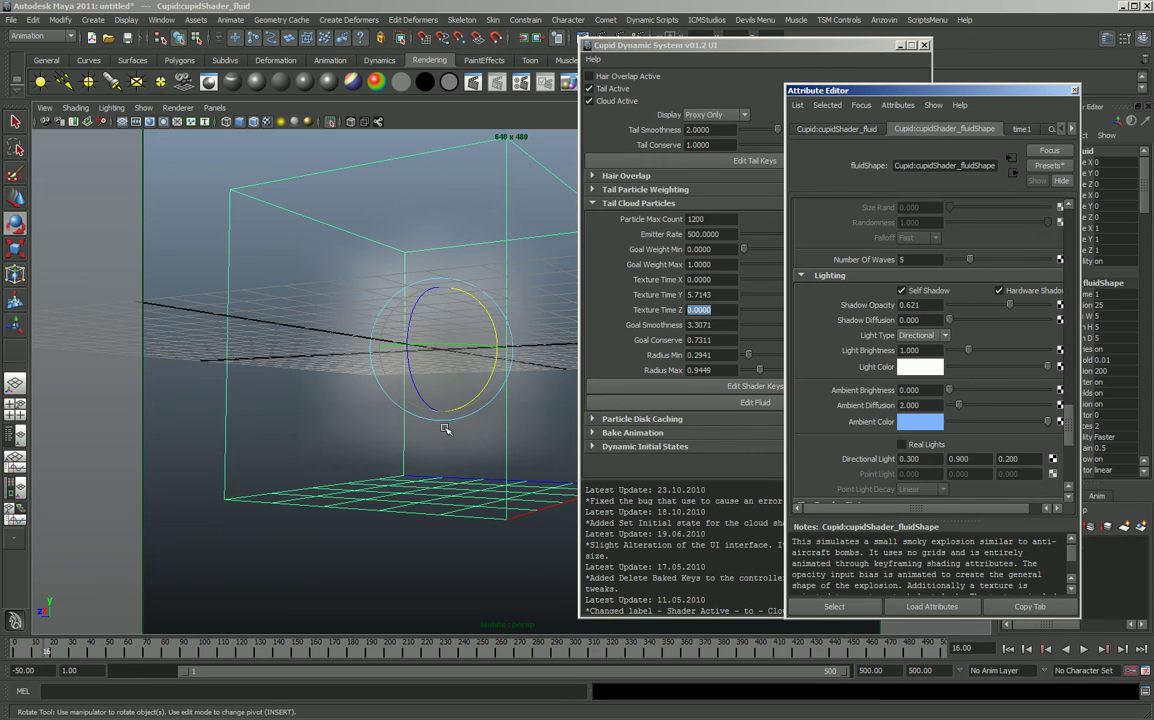
# Turn off View Selected isolation so the whole Cupid rig shows, and select the tail cloud particles
pyautogui.click(713, 58)
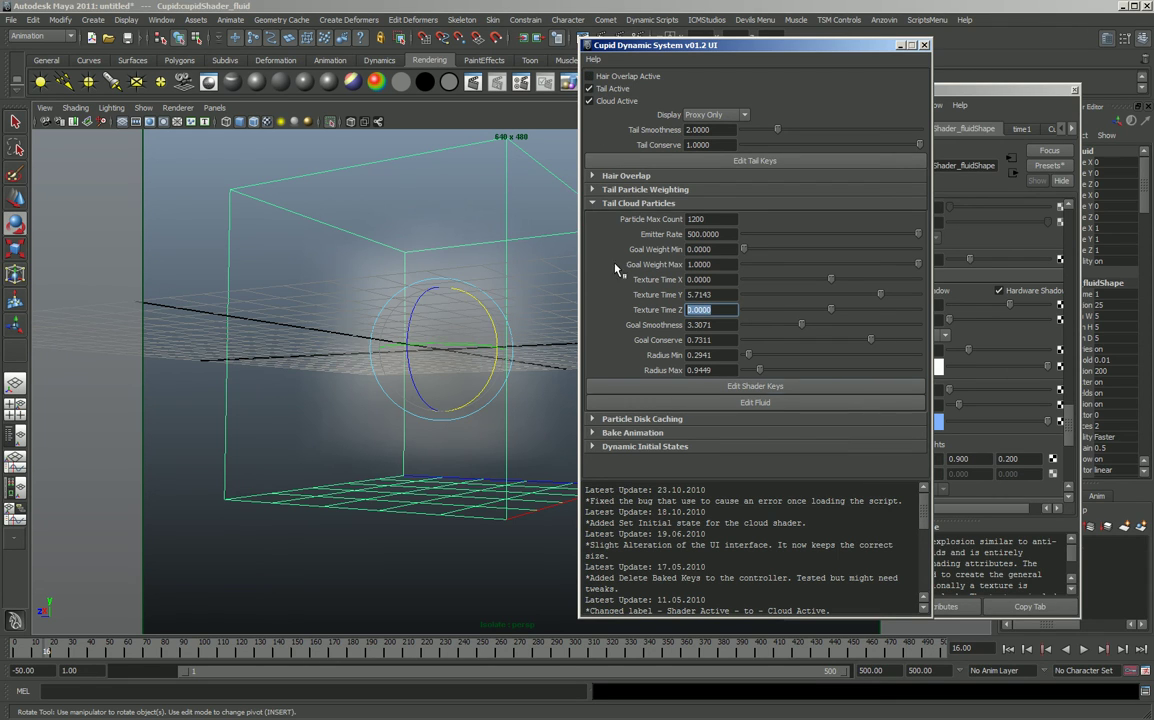
pyautogui.click(144, 108)
pyautogui.moveTo(175, 127)
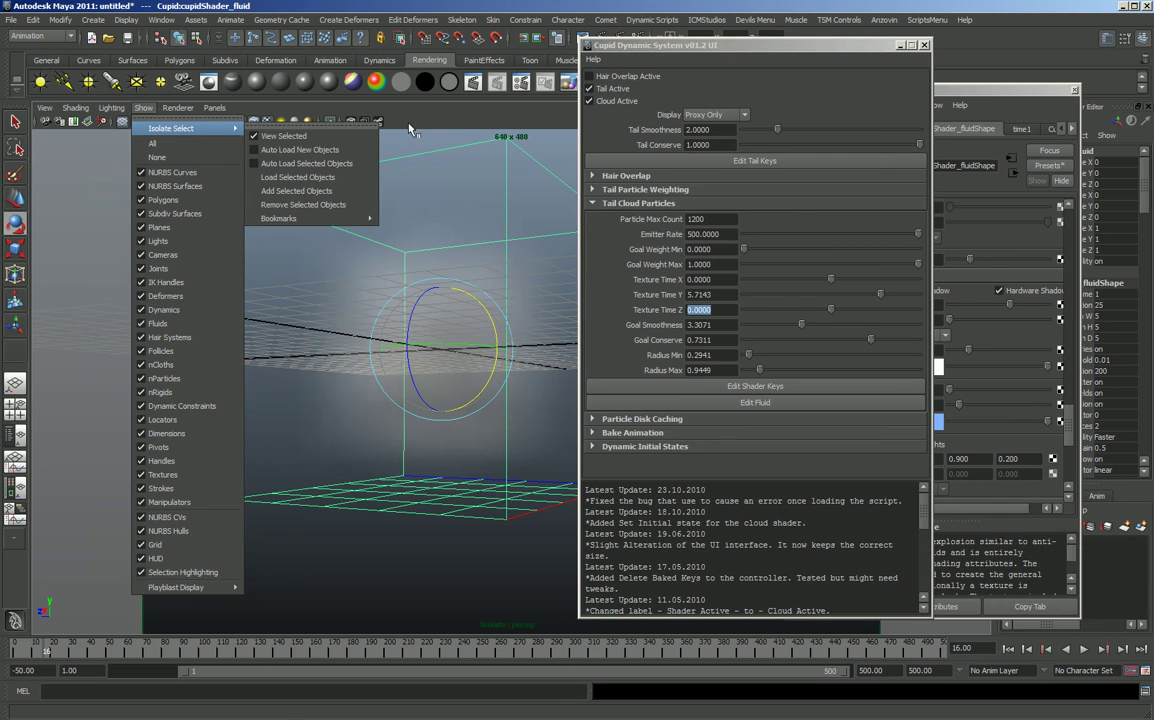
pyautogui.click(270, 140)
pyautogui.keyDown('alt'); pyautogui.moveTo(441, 417); pyautogui.dragTo(487, 415); pyautogui.keyUp('alt')
pyautogui.click(537, 488)
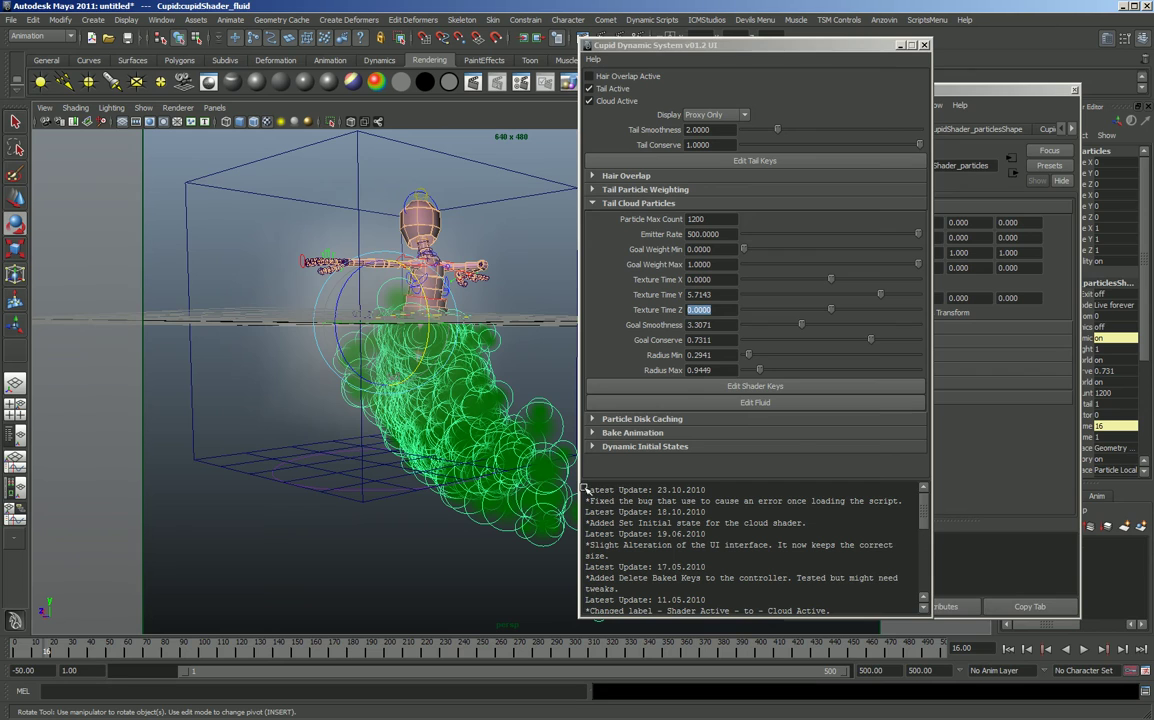
pyautogui.click(1030, 93)
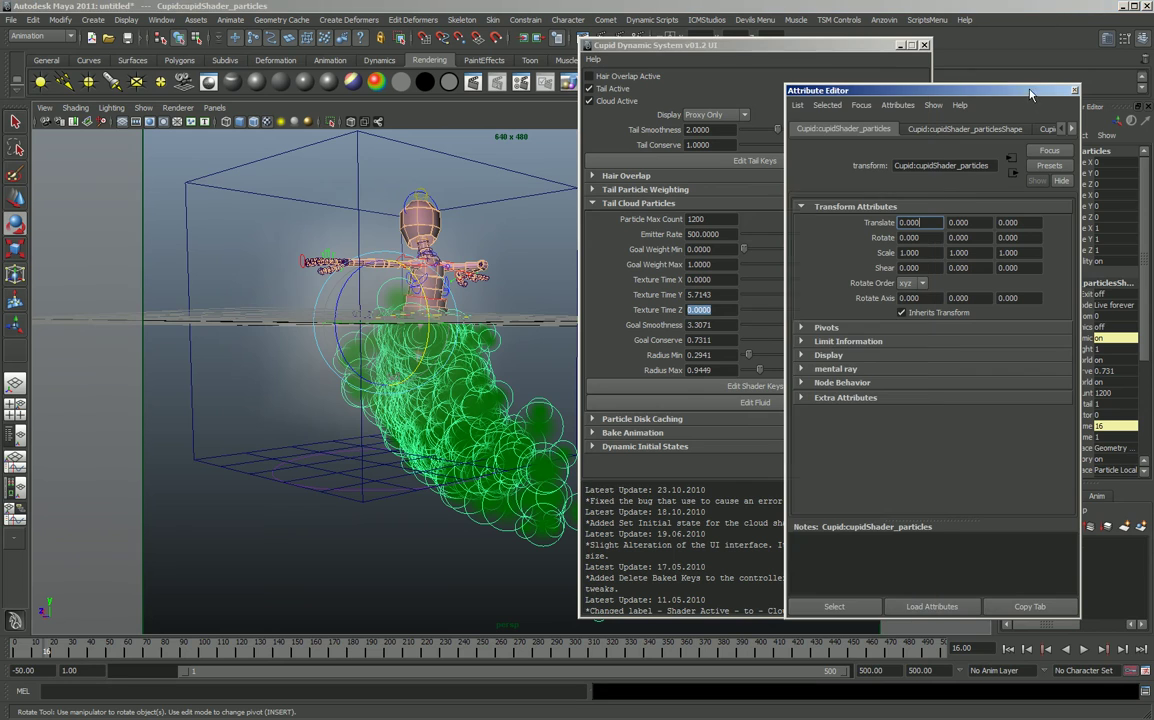
pyautogui.click(739, 49)
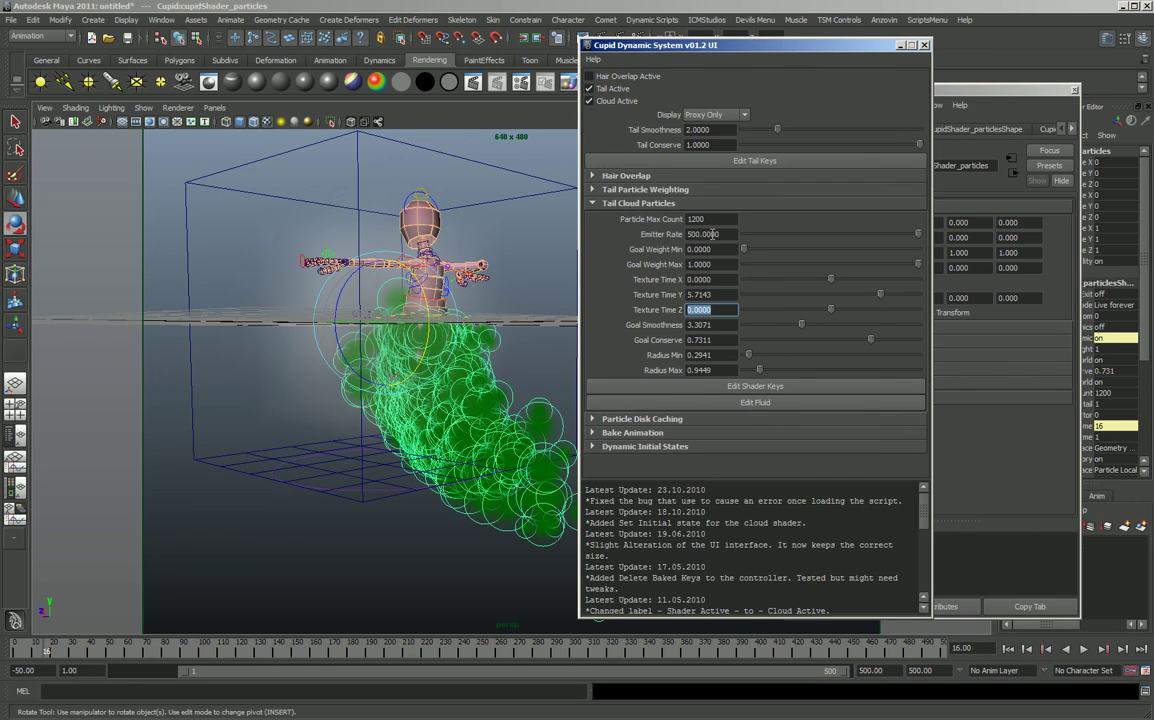
# Open the Render View, compare the stored mental ray renders of the tail cloud, and close it to inspect the rig's tail from another angle
pyautogui.click(583, 37)
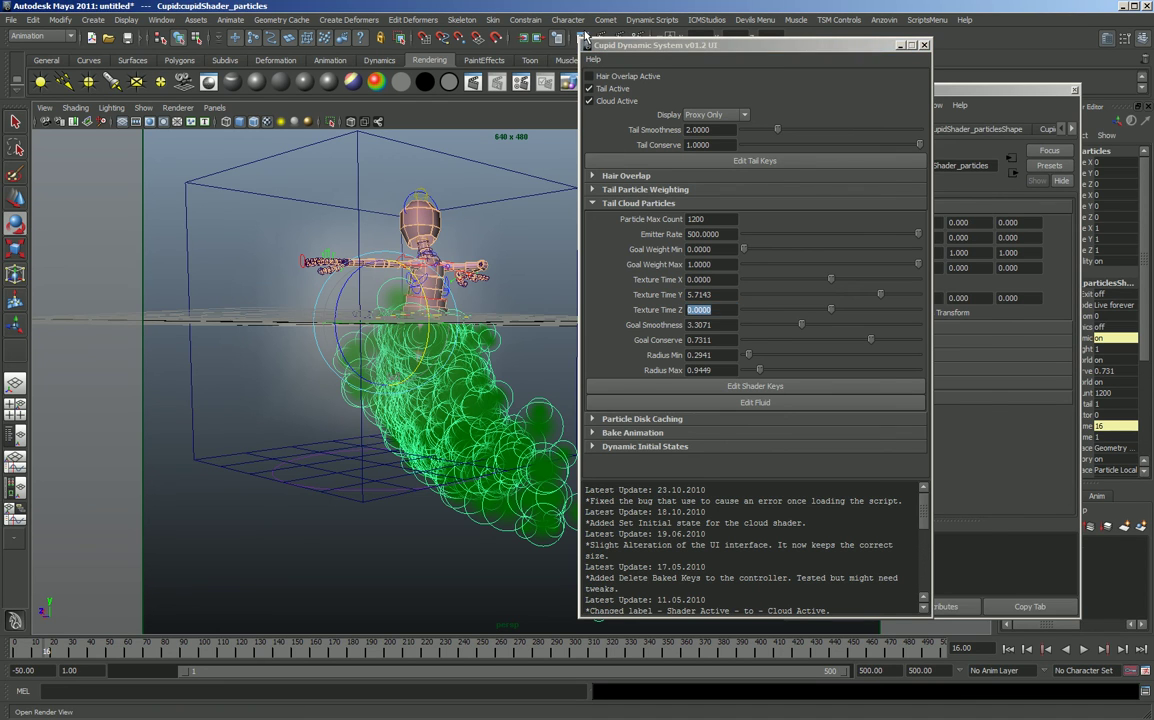
pyautogui.scroll(3, 632, 315)
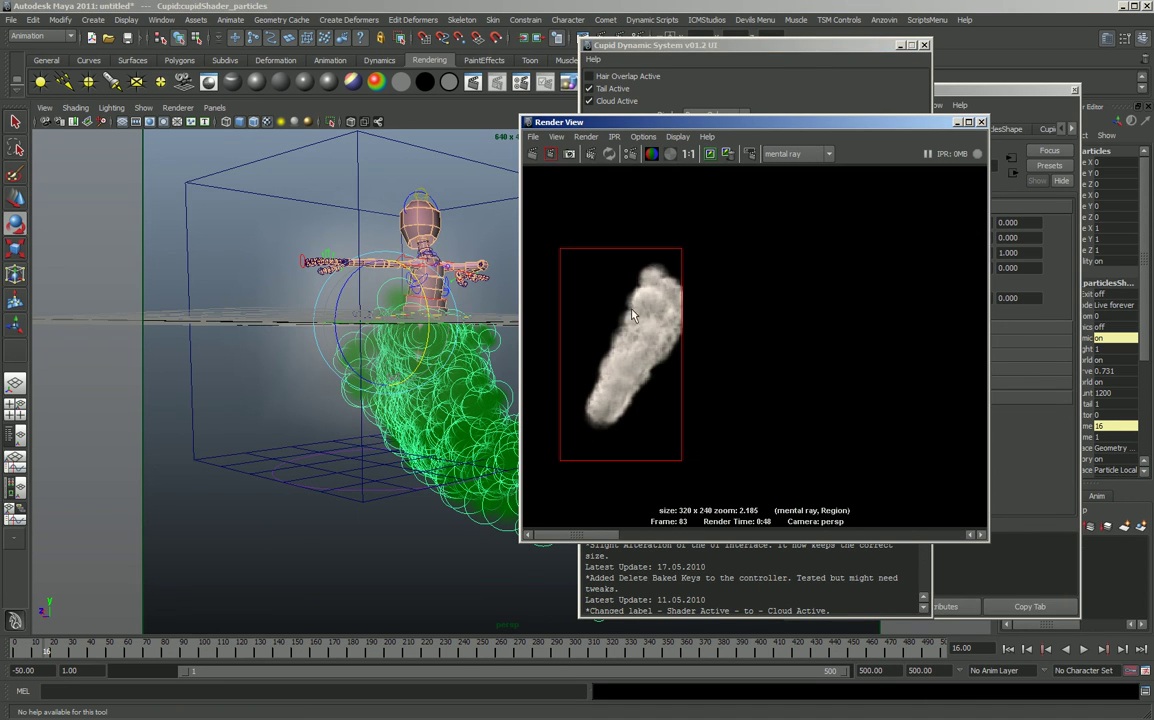
pyautogui.moveTo(586, 537); pyautogui.dragTo(658, 537)
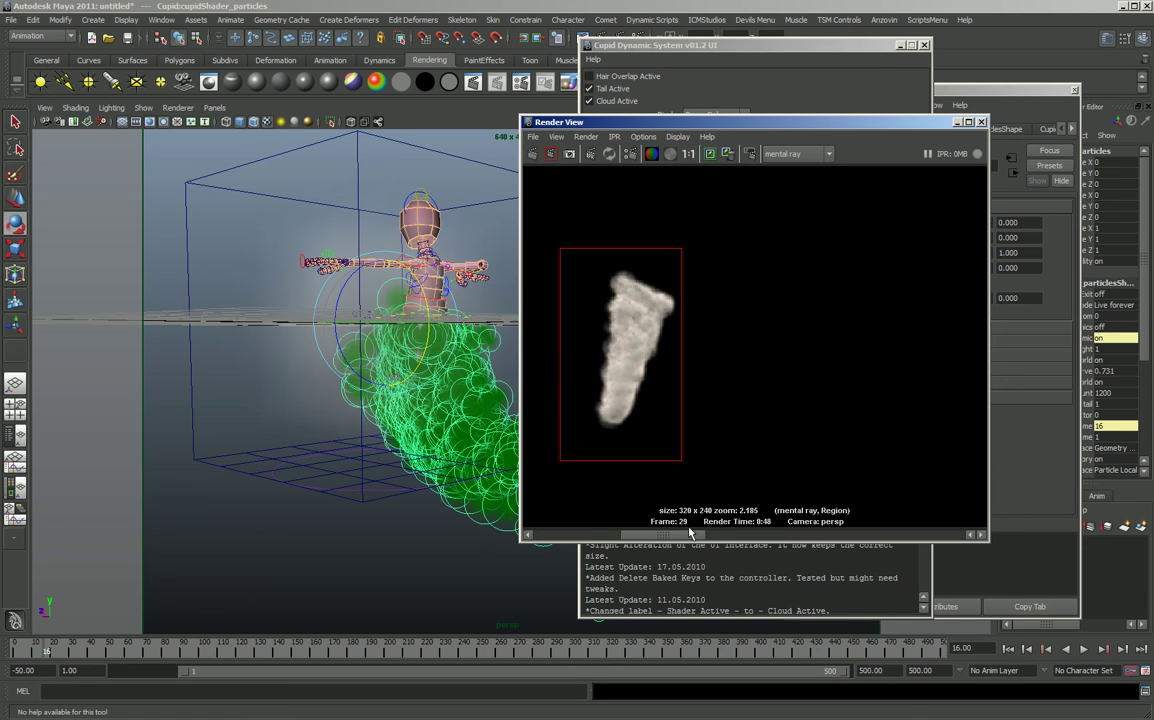
pyautogui.click(981, 123)
pyautogui.keyDown('alt'); pyautogui.moveTo(368, 386); pyautogui.dragTo(338, 343); pyautogui.keyUp('alt')
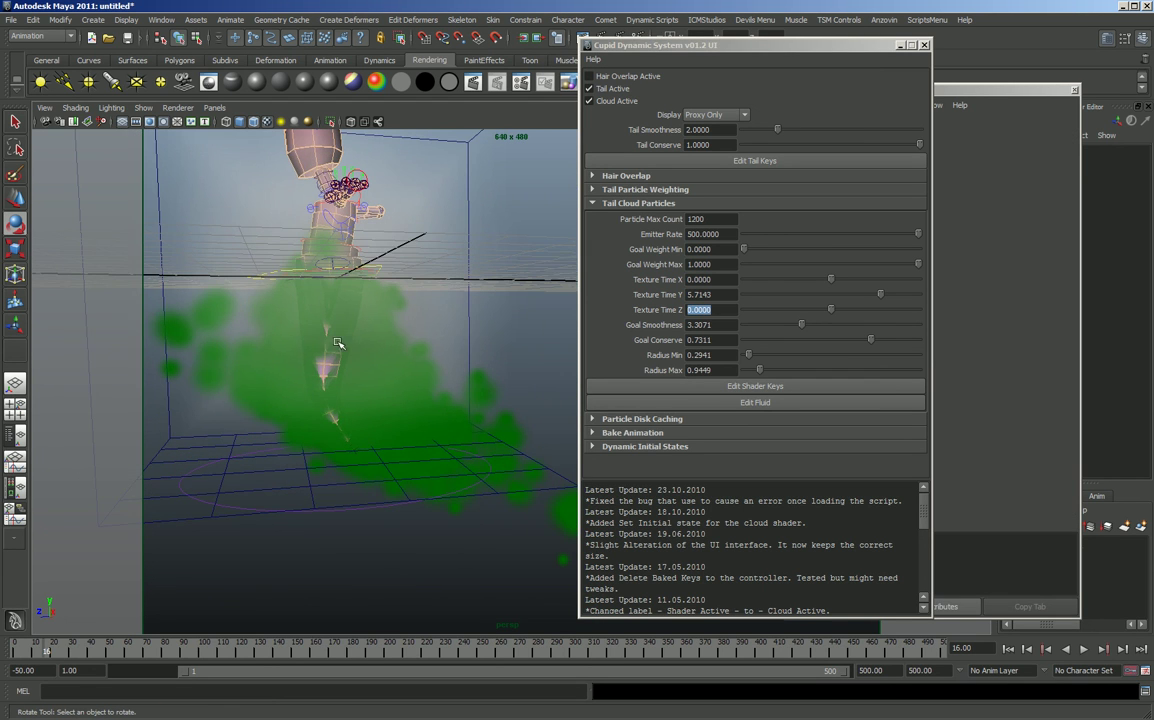